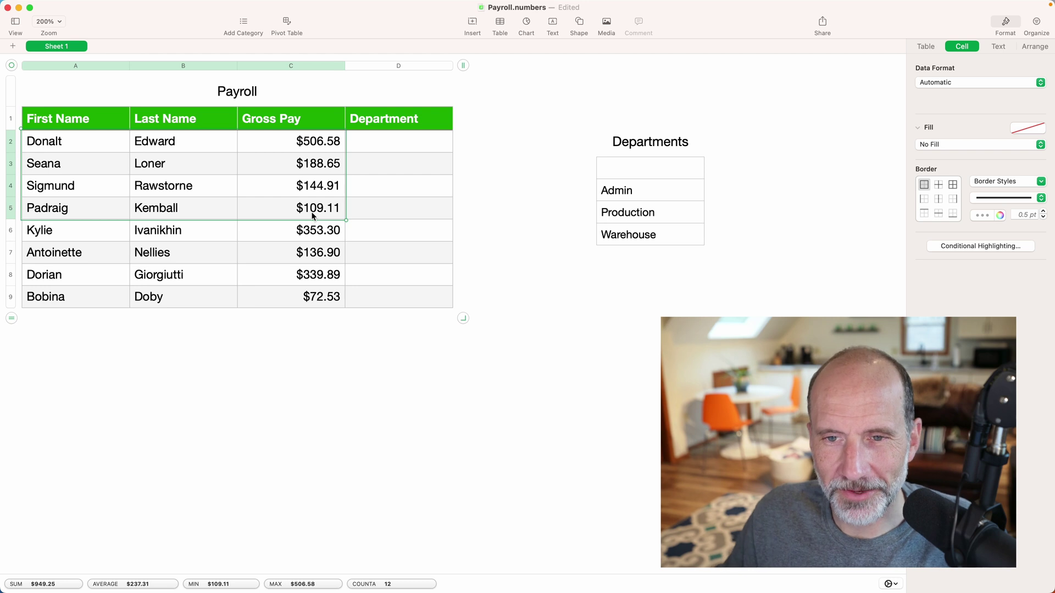
Select the Department cells D2 through D9
{"action": "left_click", "coordinate": [407, 149]}
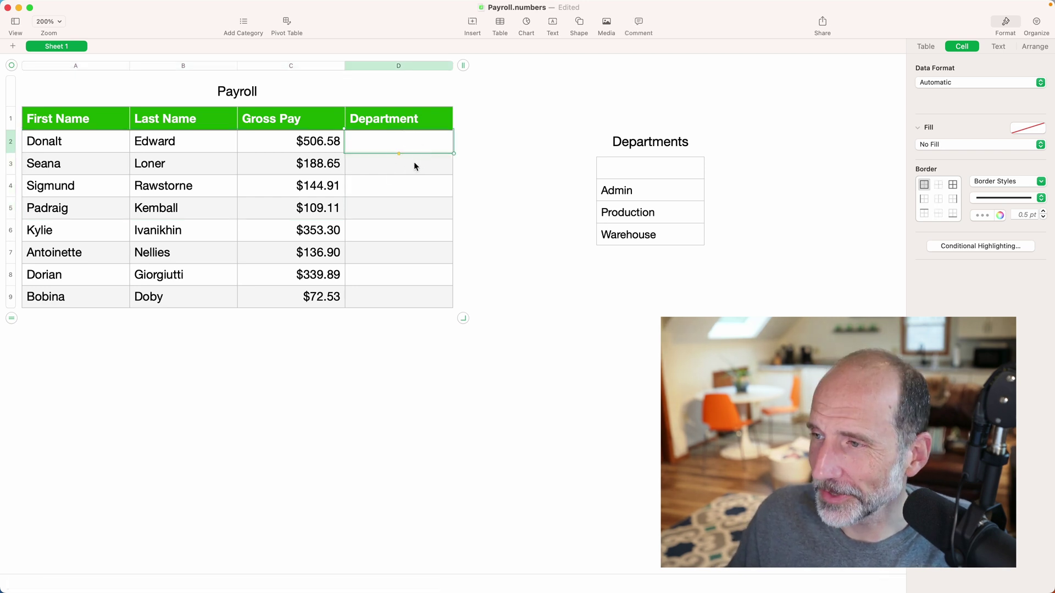
{"action": "mouse_move", "coordinate": [408, 148]}
{"action": "left_mouse_down"}
{"action": "mouse_move", "coordinate": [407, 215]}
{"action": "mouse_move", "coordinate": [411, 145]}
{"action": "left_mouse_up"}
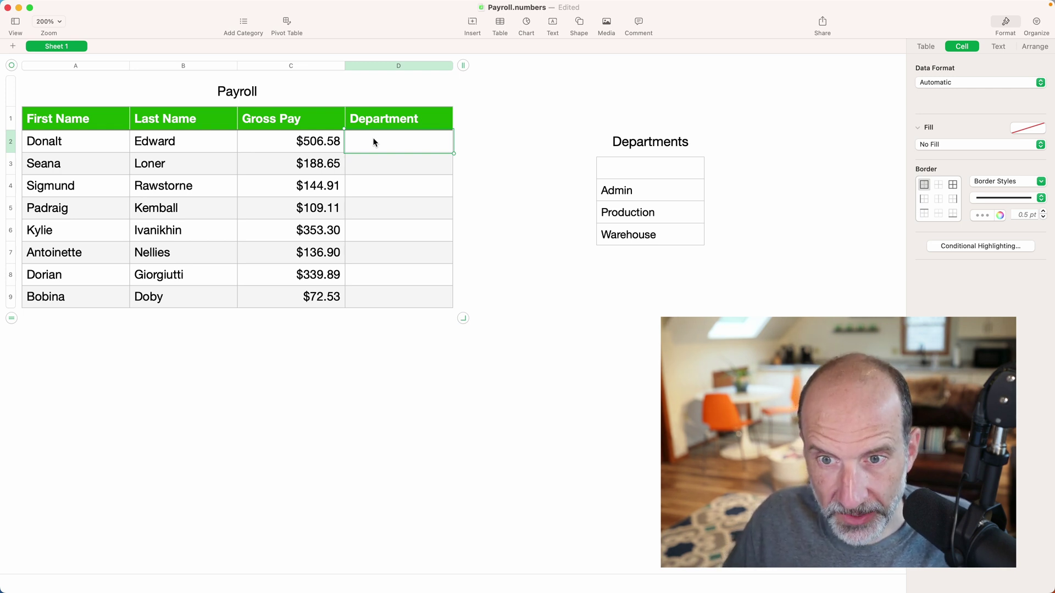
{"action": "key", "text": "shift+Down"}
{"action": "key", "text": "shift+Down"}
{"action": "key", "text": "shift+Down"}
{"action": "key", "text": "shift+Down"}
{"action": "key", "text": "shift+Down"}
{"action": "key", "text": "shift+Down"}
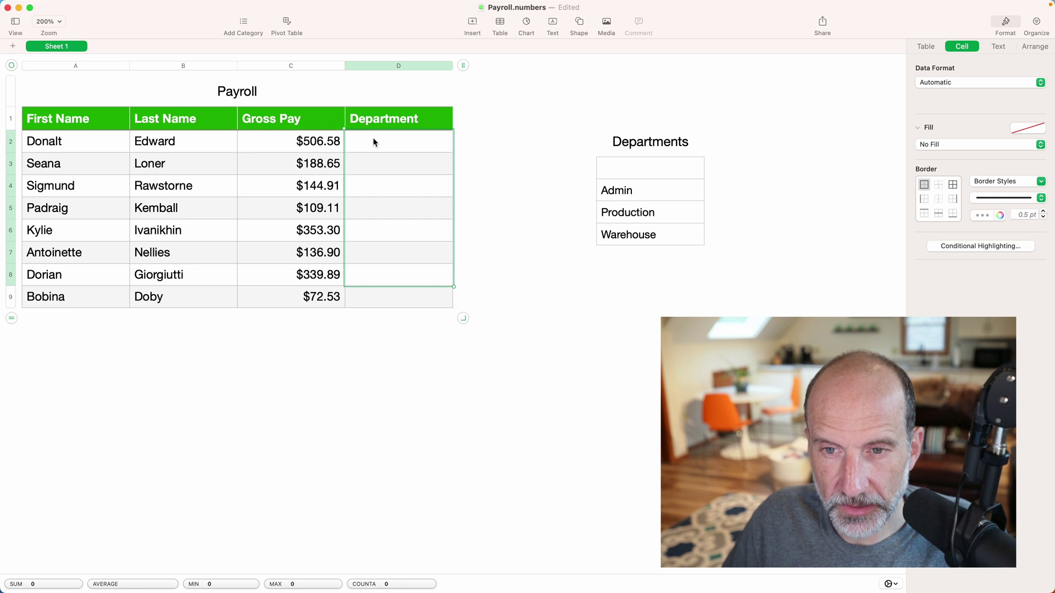
{"action": "key", "text": "shift+Down"}
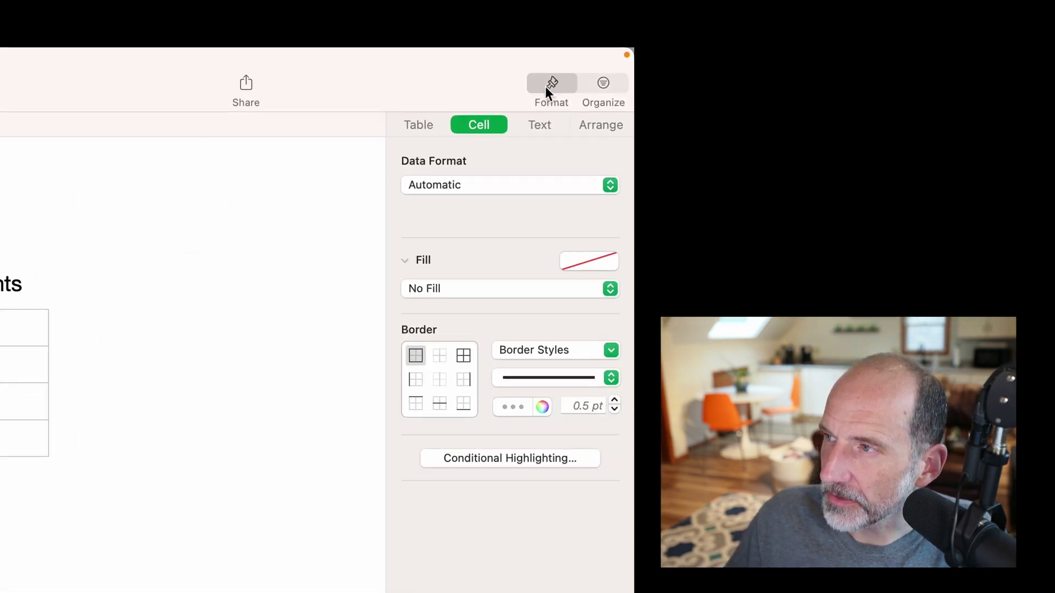
Set the selected cells' data format to Pop-Up Menu in the Cell inspector
{"action": "left_click", "coordinate": [545, 87]}
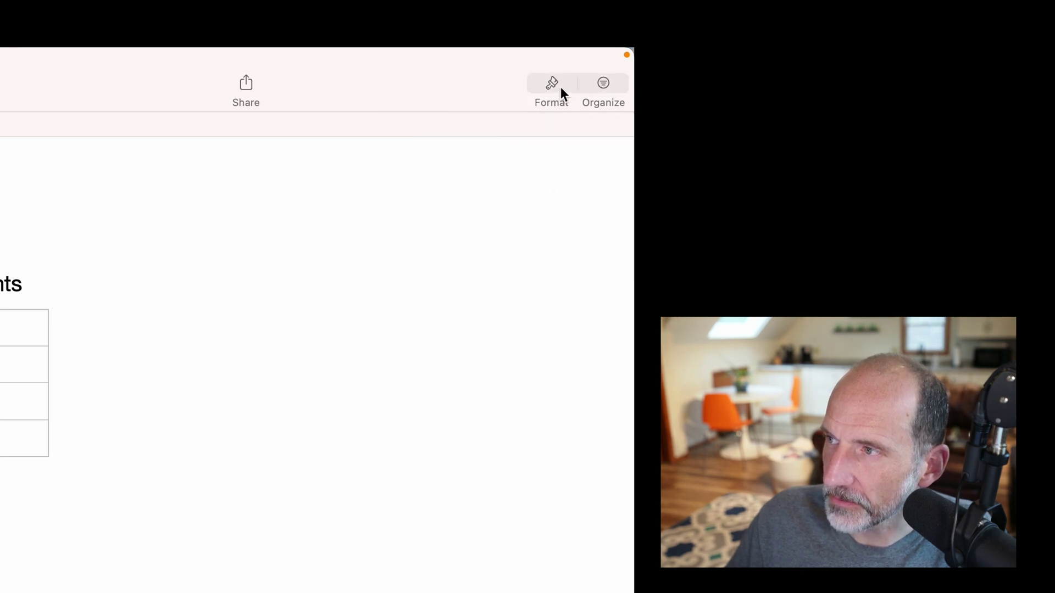
{"action": "left_click", "coordinate": [561, 87]}
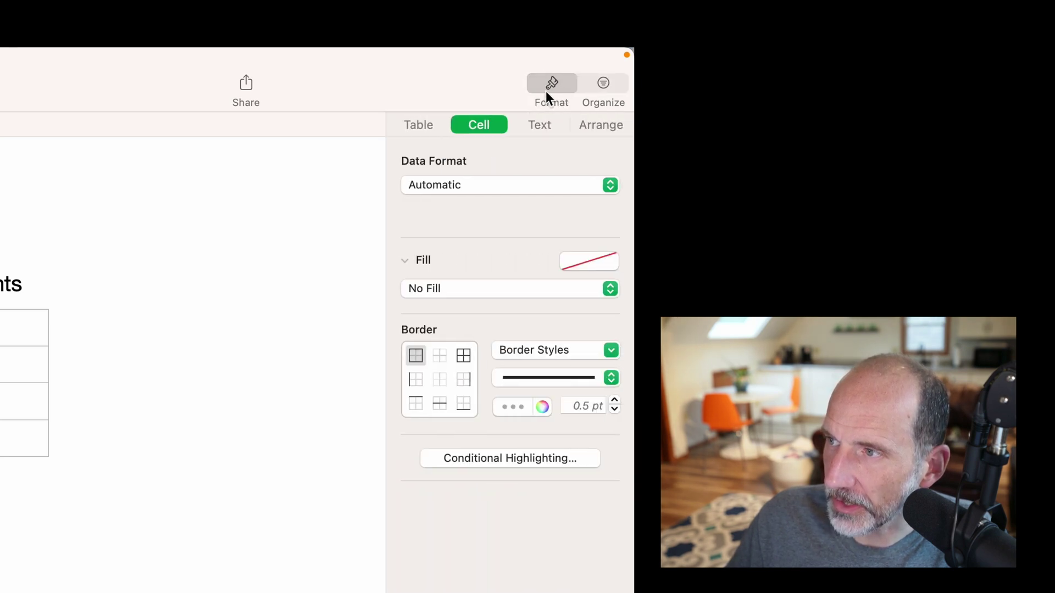
{"action": "left_click", "coordinate": [473, 185]}
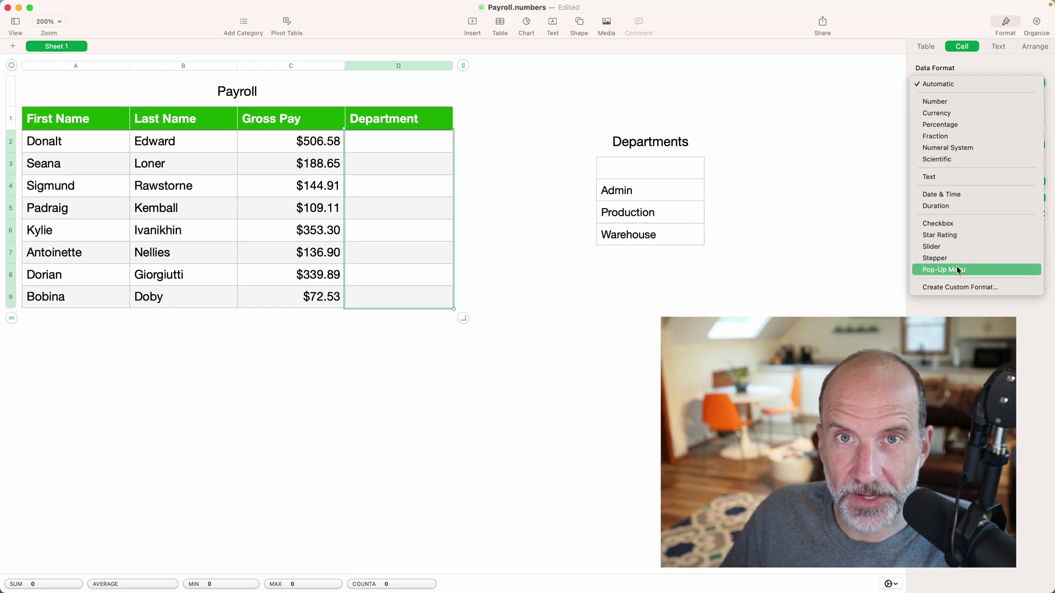
{"action": "left_click", "coordinate": [470, 497]}
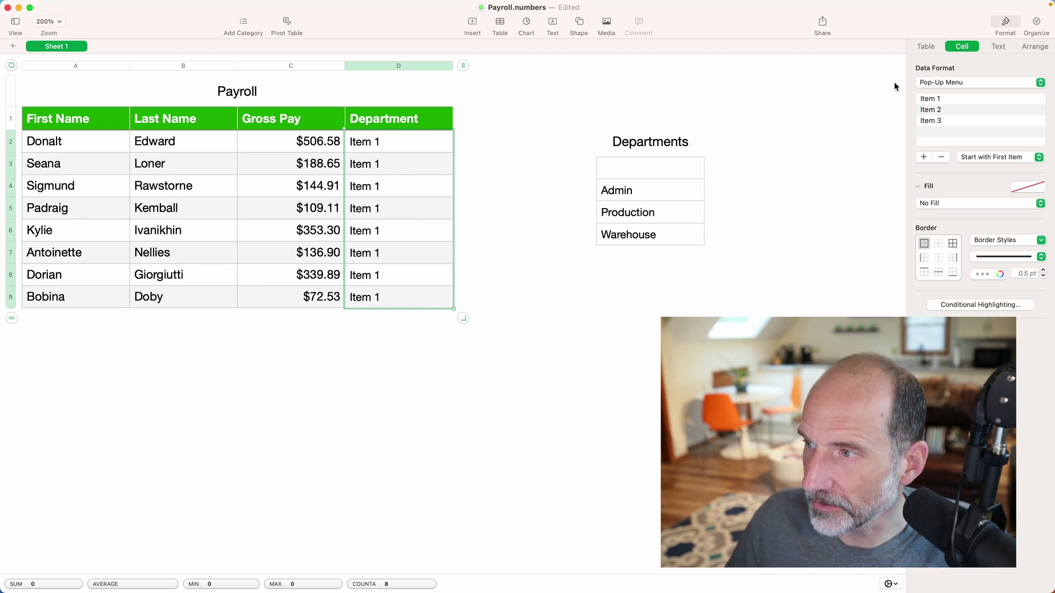
Set Edward's (D2) and Kemball's (D5) Department pop-ups to Item 2
{"action": "left_click", "coordinate": [407, 143]}
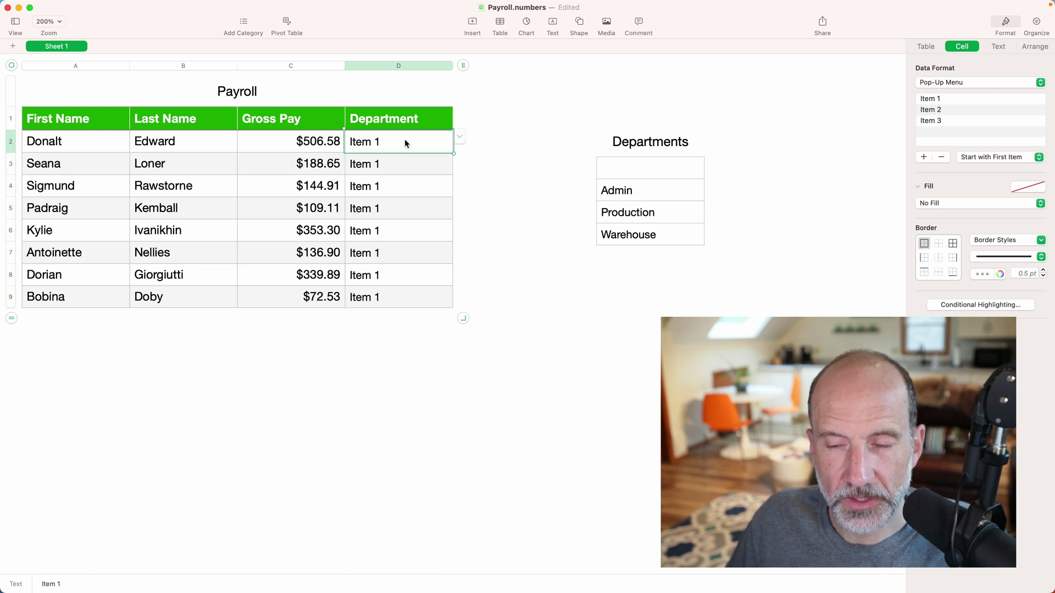
{"action": "left_click", "coordinate": [459, 142]}
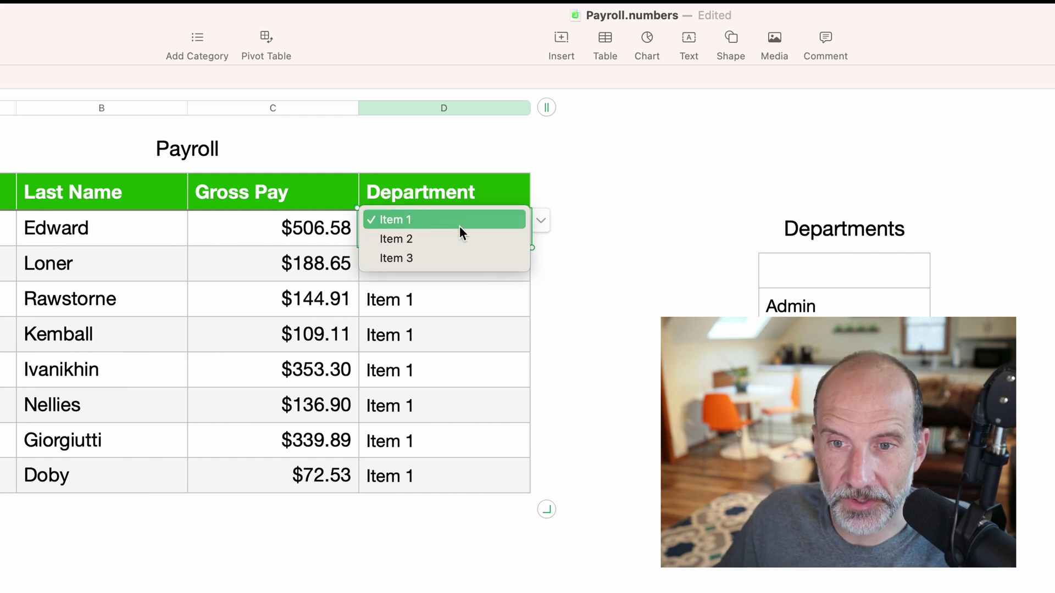
{"action": "left_click", "coordinate": [450, 238]}
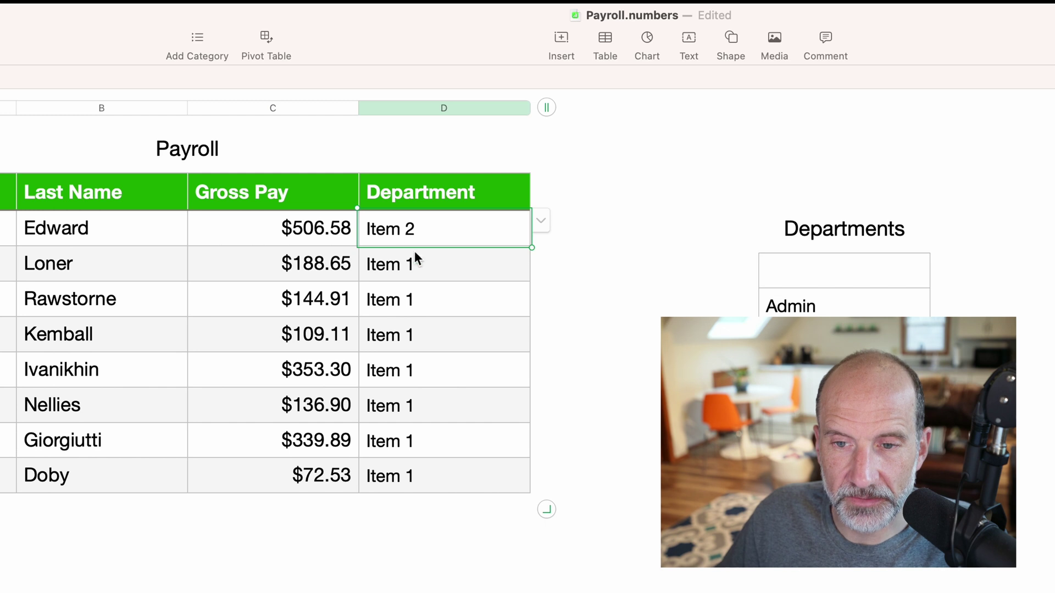
{"action": "left_click", "coordinate": [431, 332]}
{"action": "left_click", "coordinate": [540, 330]}
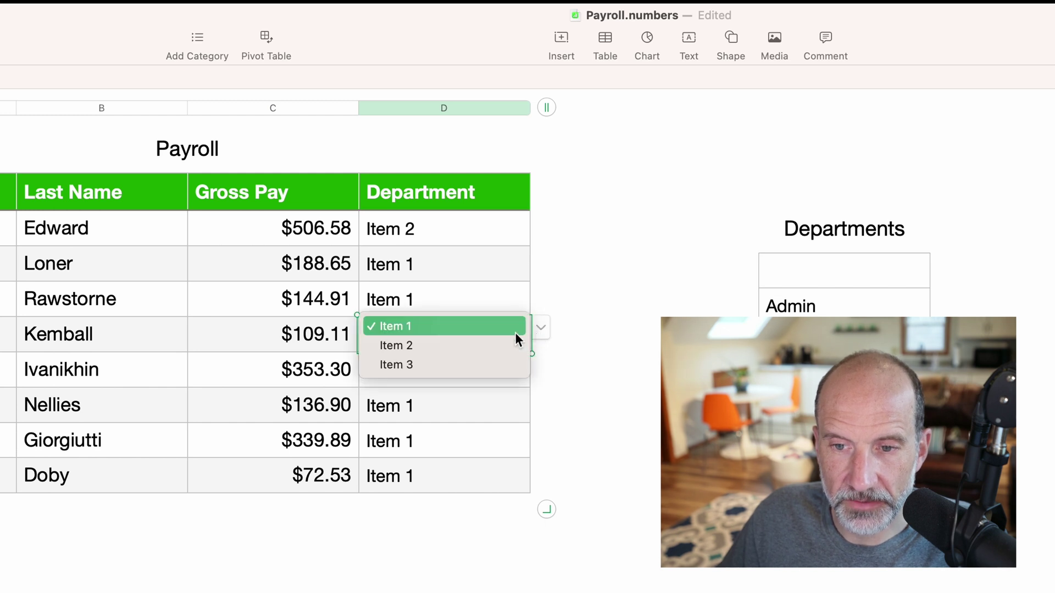
{"action": "left_click", "coordinate": [478, 347]}
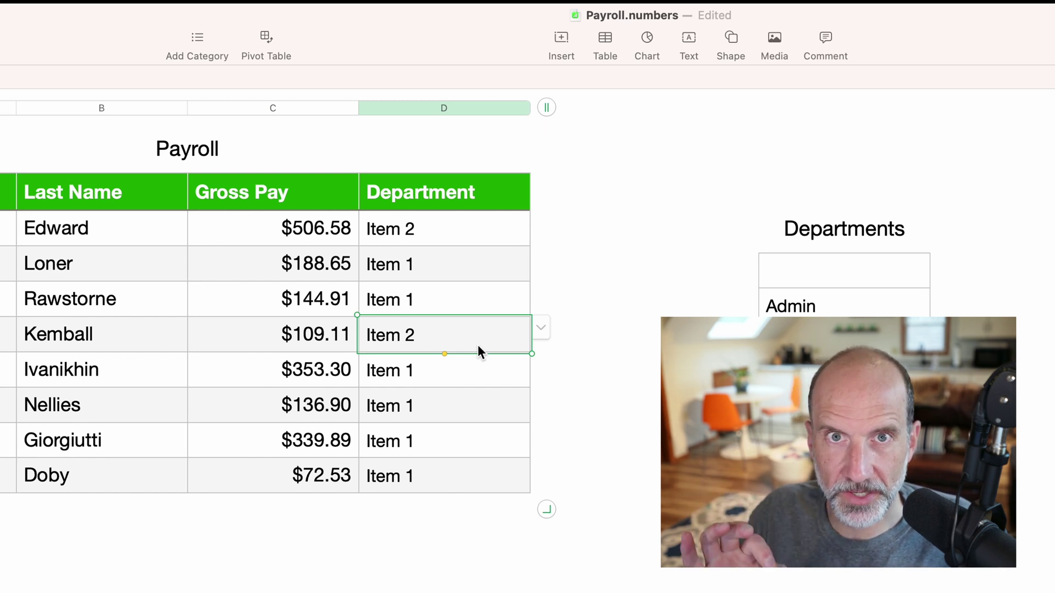
{"action": "left_click", "coordinate": [435, 228]}
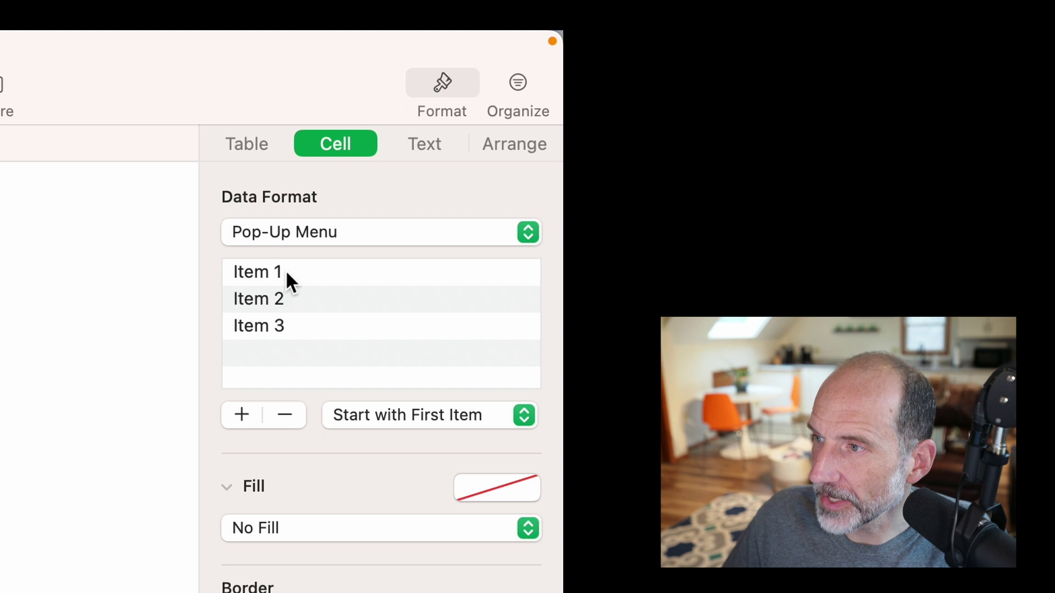
Rename the first pop-up choice from Item 1 to Item One
{"action": "left_click", "coordinate": [286, 272]}
{"action": "left_click", "coordinate": [286, 272]}
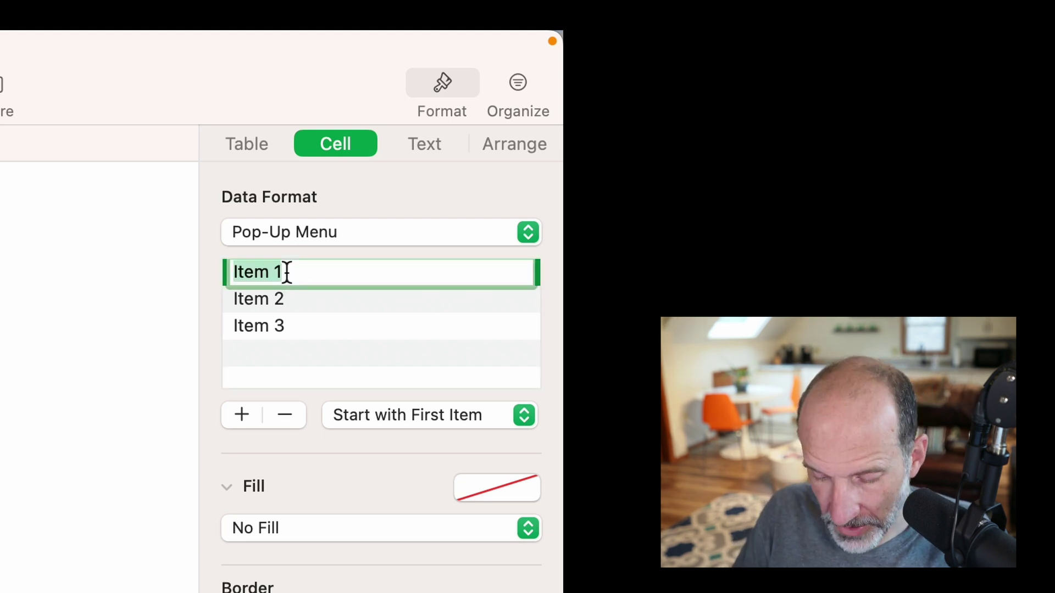
{"action": "type", "text": "Item One"}
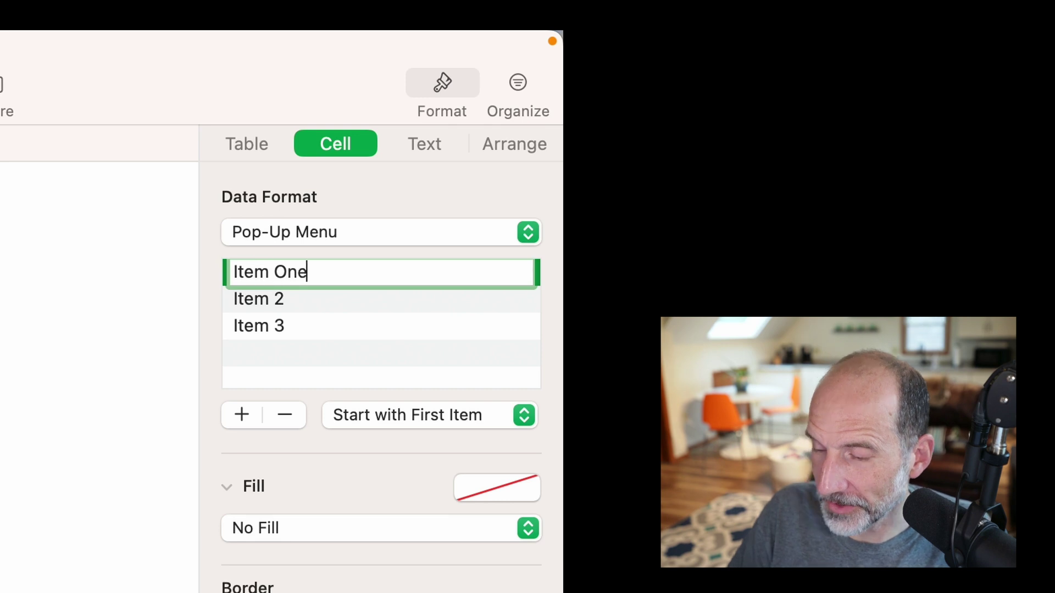
{"action": "key", "text": "Return"}
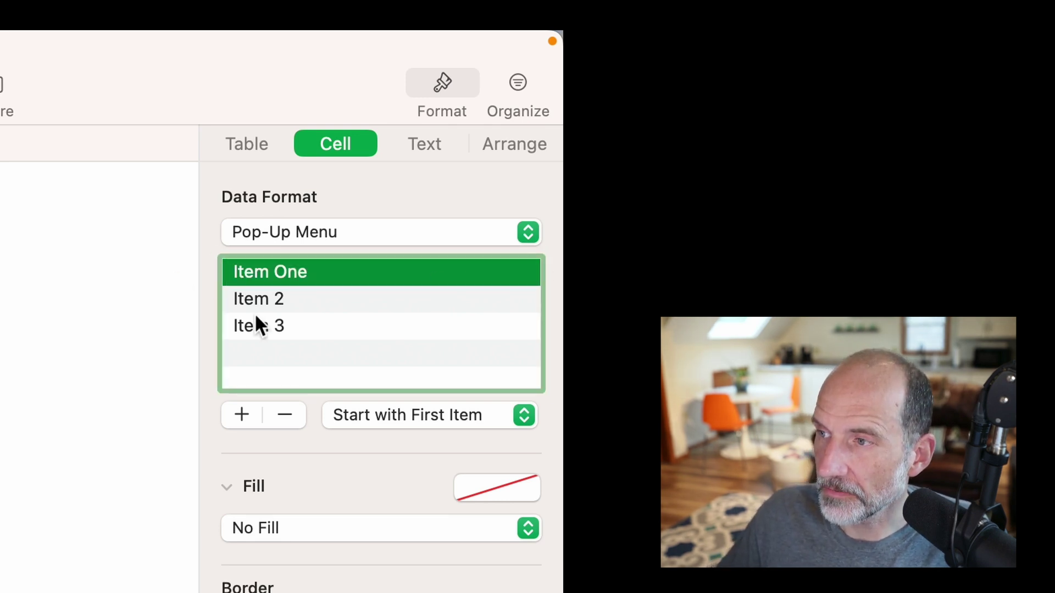
Add a new pop-up choice named Item Four after Item 3
{"action": "left_click", "coordinate": [262, 327]}
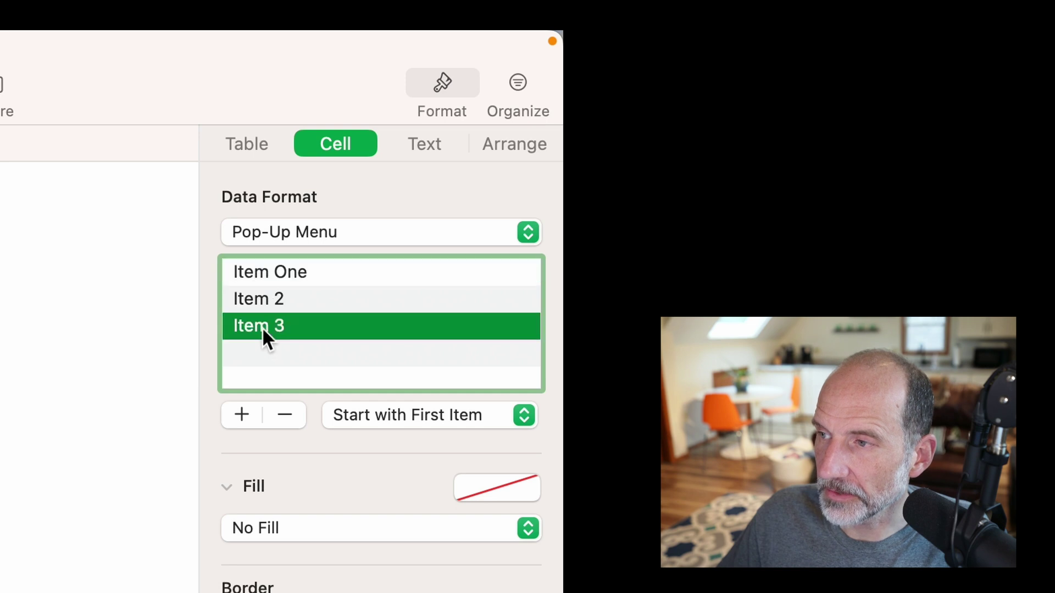
{"action": "left_click", "coordinate": [238, 419]}
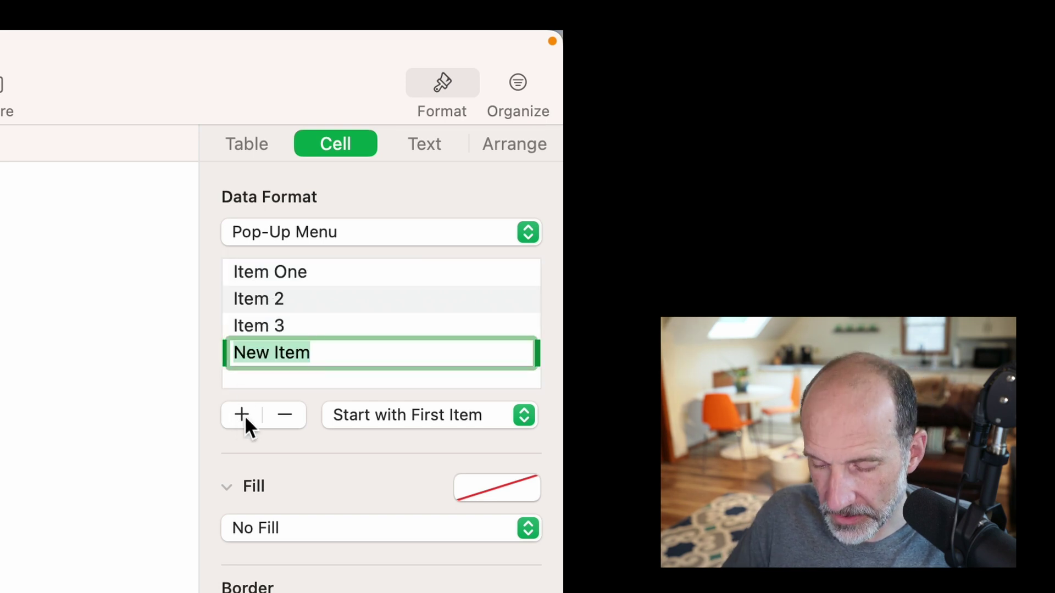
{"action": "type", "text": "Item Four"}
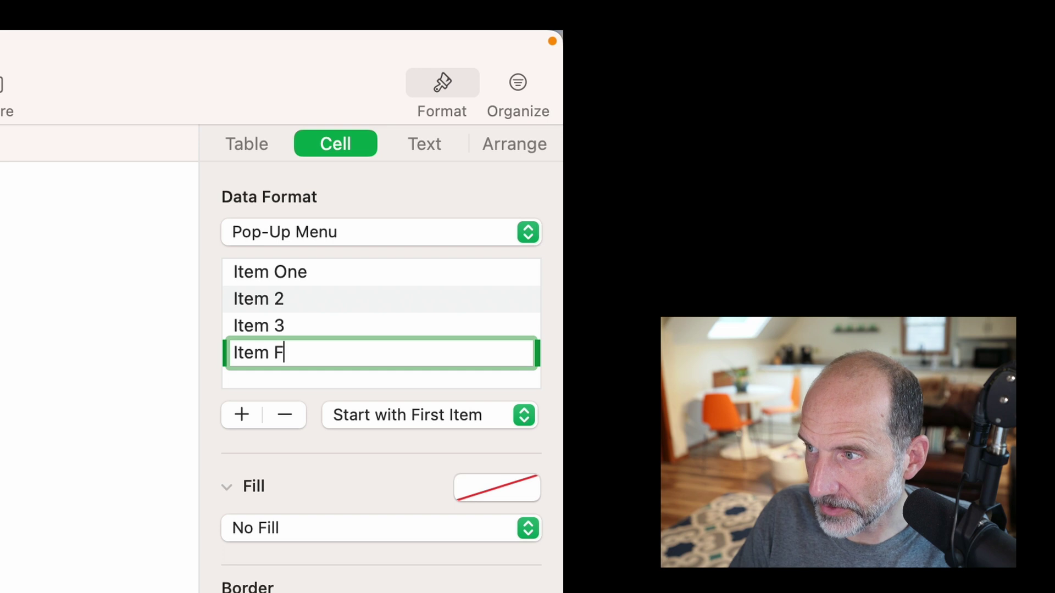
{"action": "key", "text": "Return"}
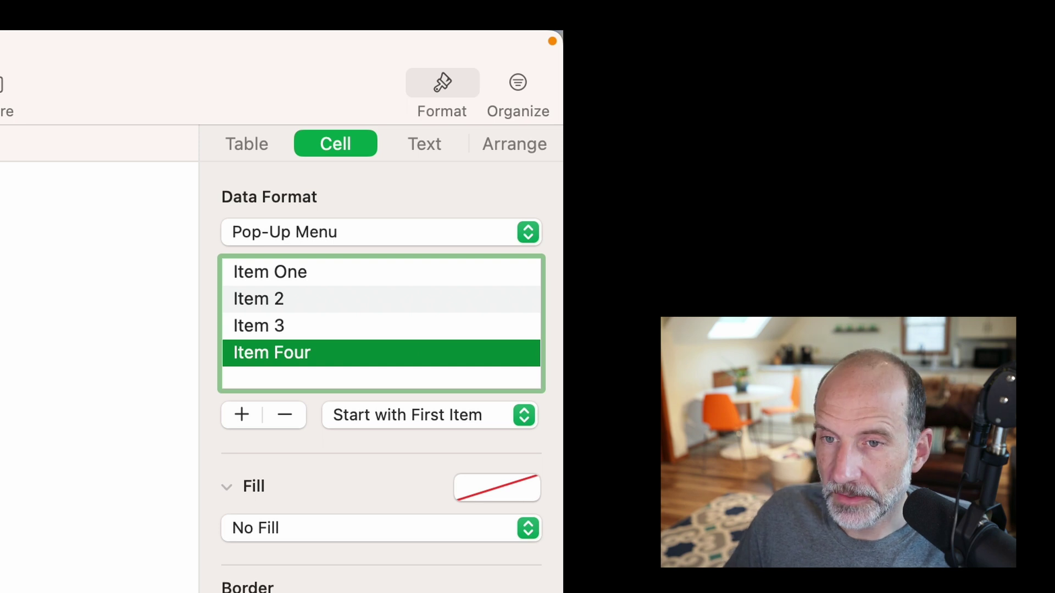
{"action": "left_click", "coordinate": [448, 141]}
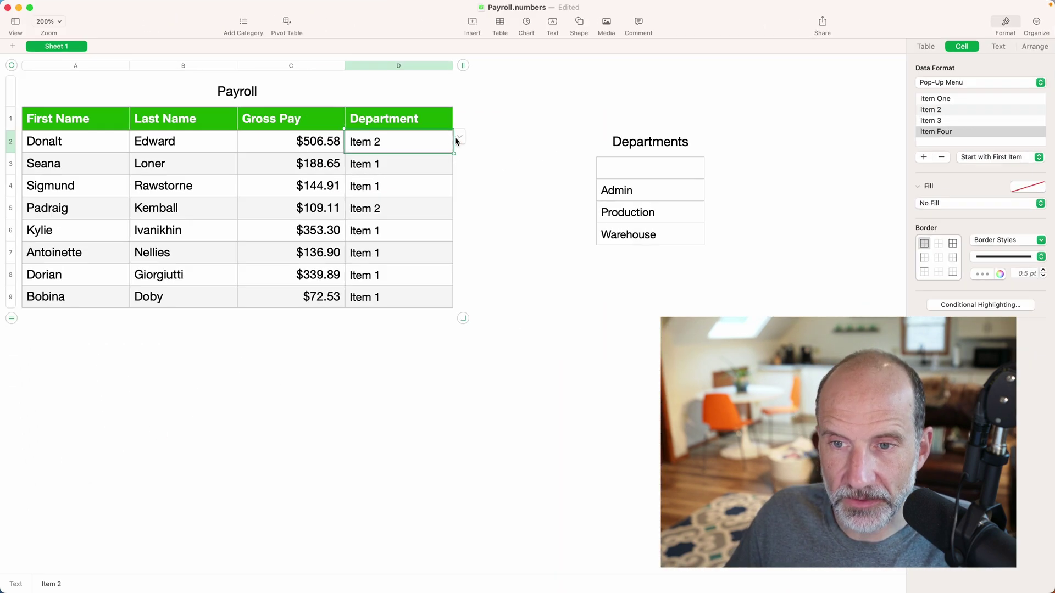
Set D2 to Item Four, check D5 still lists only Item 1–3, then select D2:D9
{"action": "left_click", "coordinate": [458, 138]}
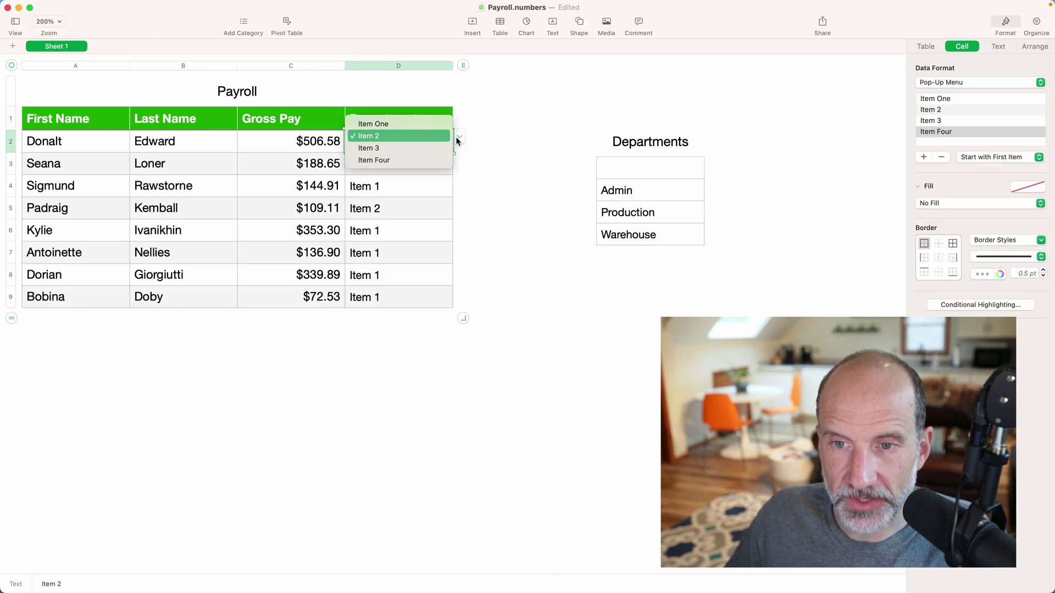
{"action": "left_click", "coordinate": [413, 156]}
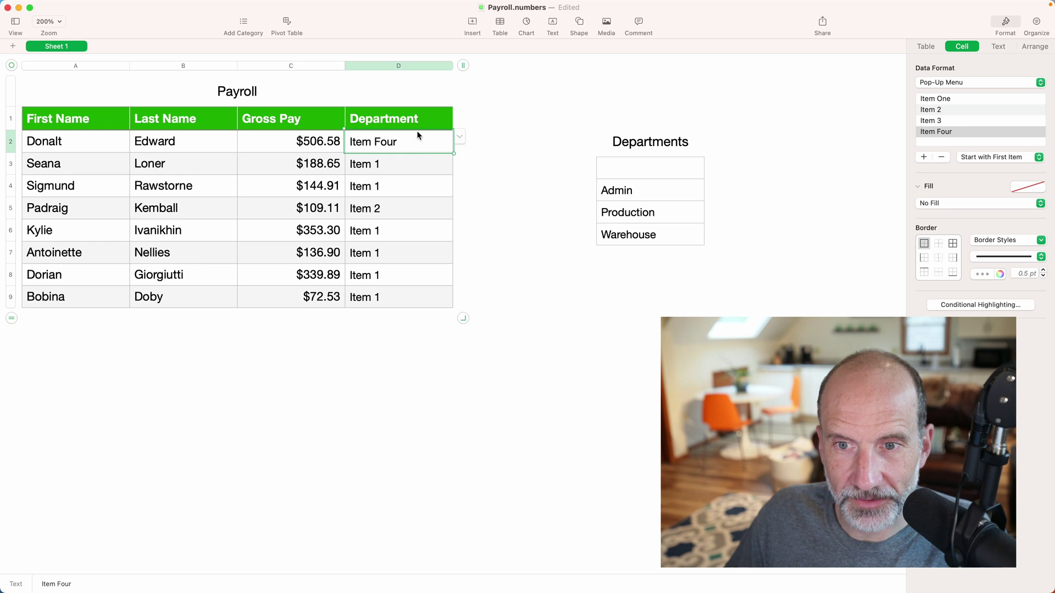
{"action": "left_click", "coordinate": [403, 212]}
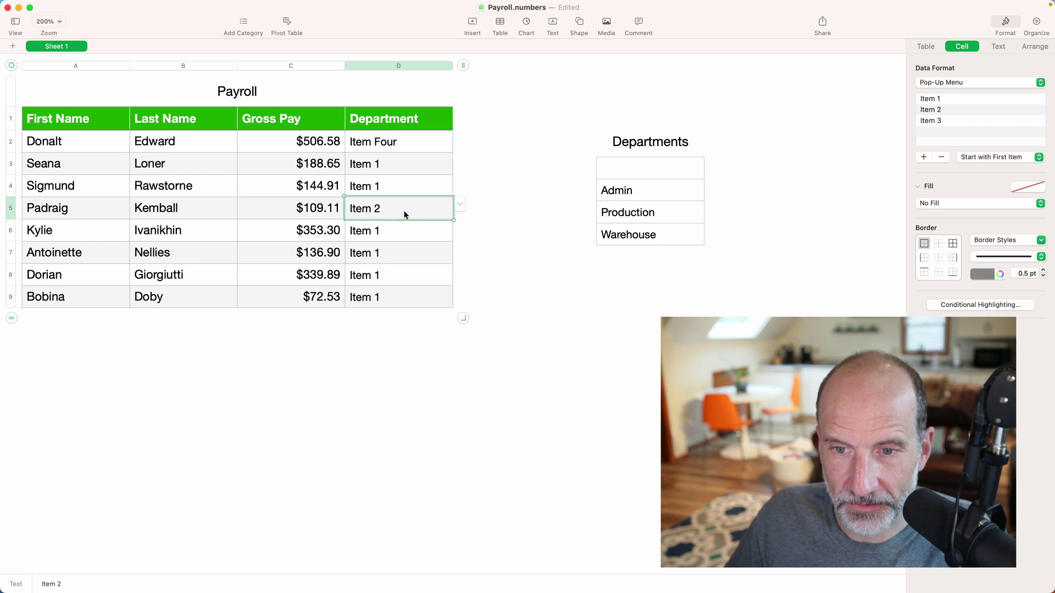
{"action": "left_click", "coordinate": [459, 204]}
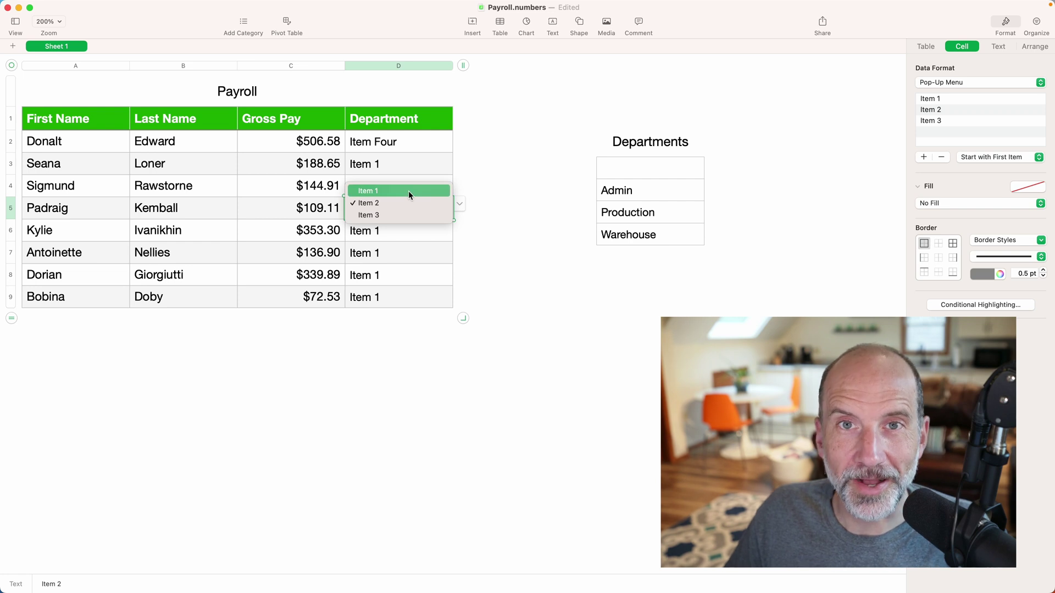
{"action": "left_click", "coordinate": [415, 148]}
{"action": "left_click_drag", "start_coordinate": [414, 147], "coordinate": [419, 295]}
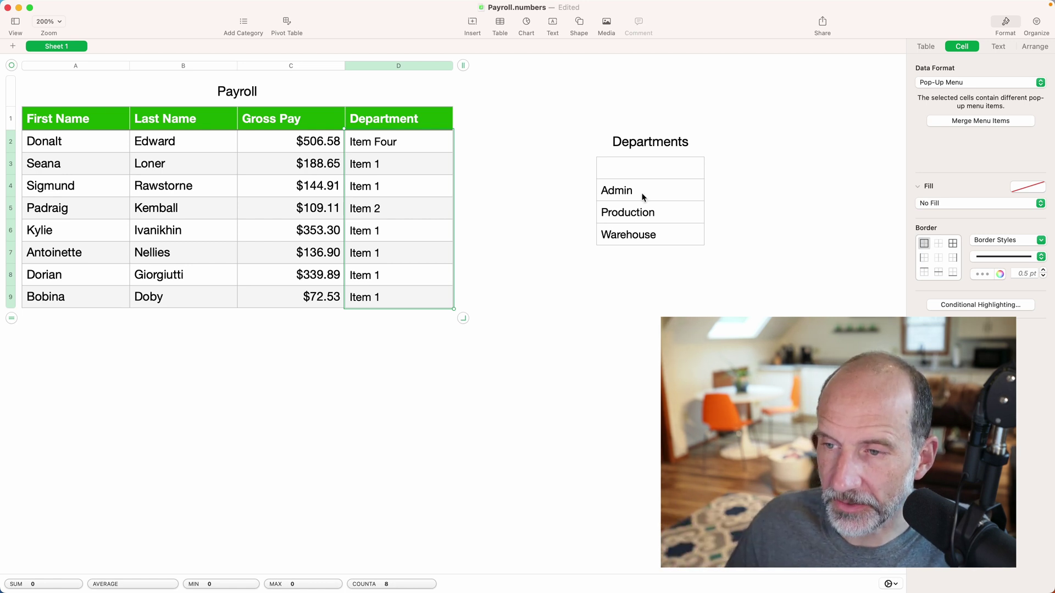
{"action": "left_click_drag", "start_coordinate": [641, 194], "coordinate": [642, 230]}
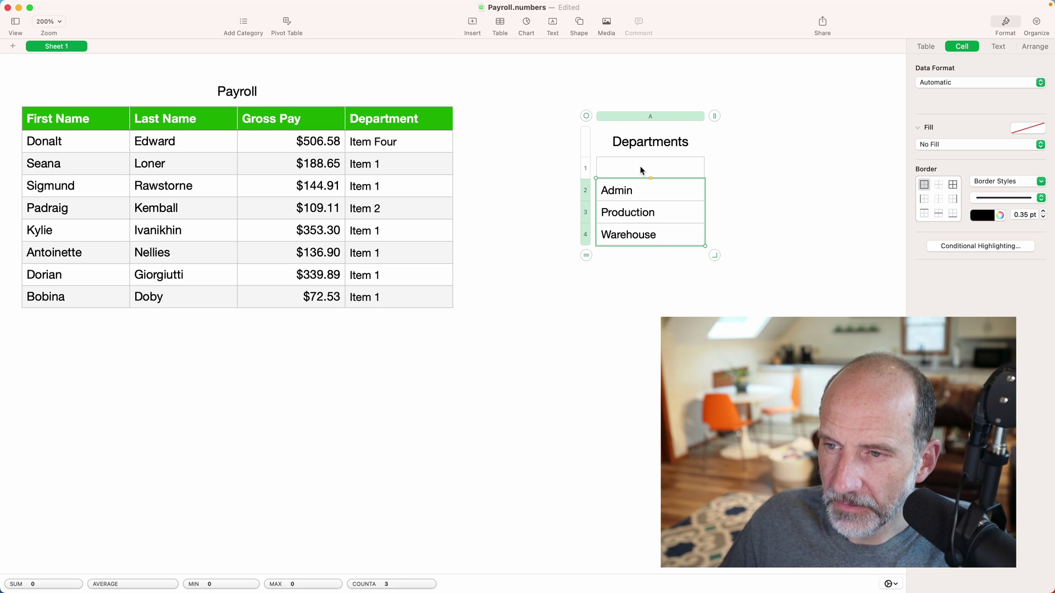
Make the Departments list cells blank-start pop-ups offering Admin, Production and Warehouse
{"action": "left_click_drag", "start_coordinate": [641, 170], "coordinate": [642, 209]}
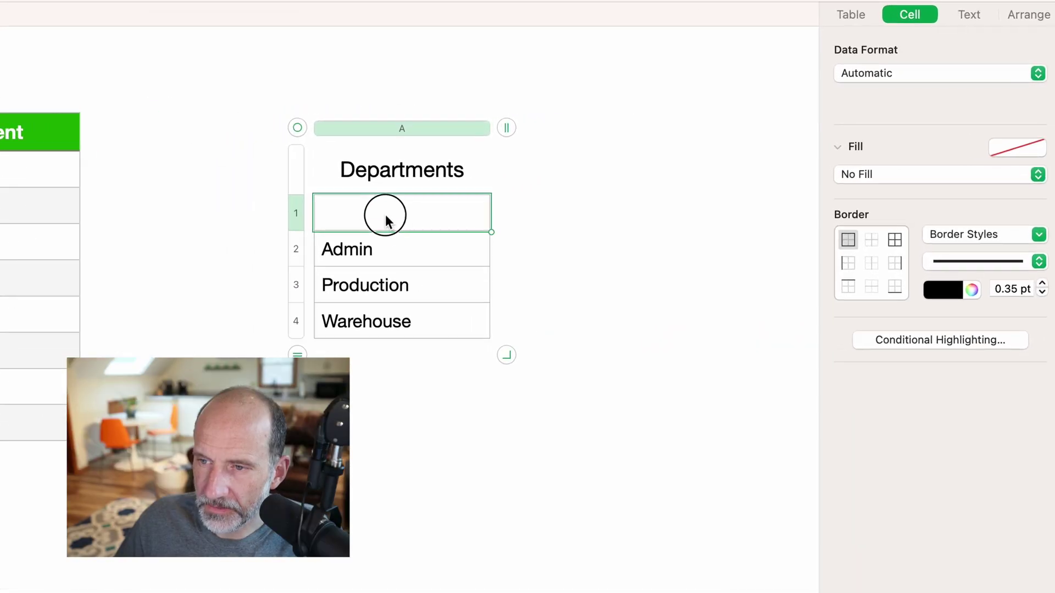
{"action": "left_click_drag", "start_coordinate": [387, 281], "coordinate": [384, 313]}
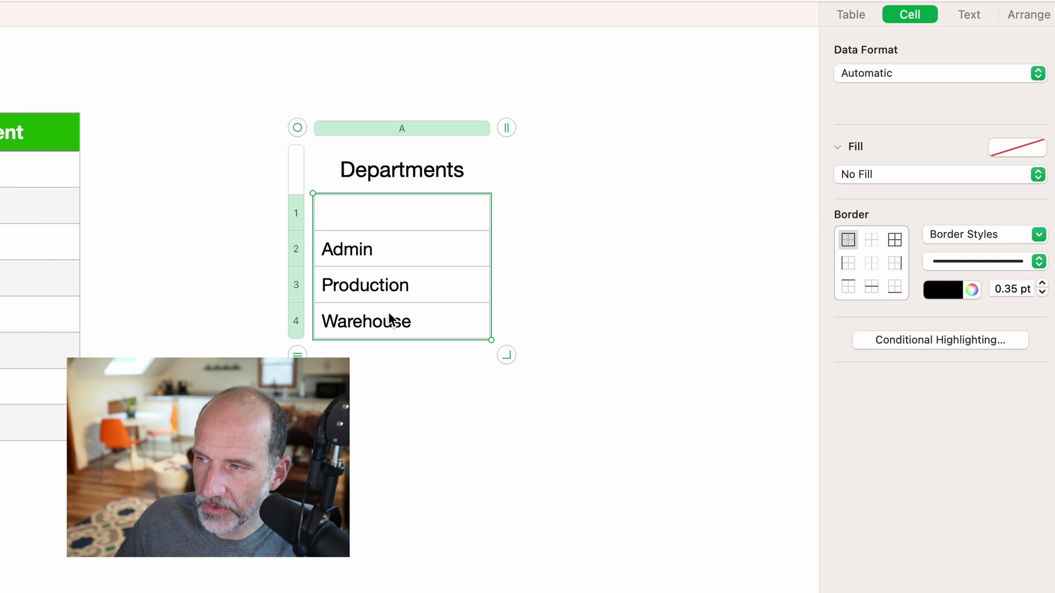
{"action": "left_click", "coordinate": [955, 70]}
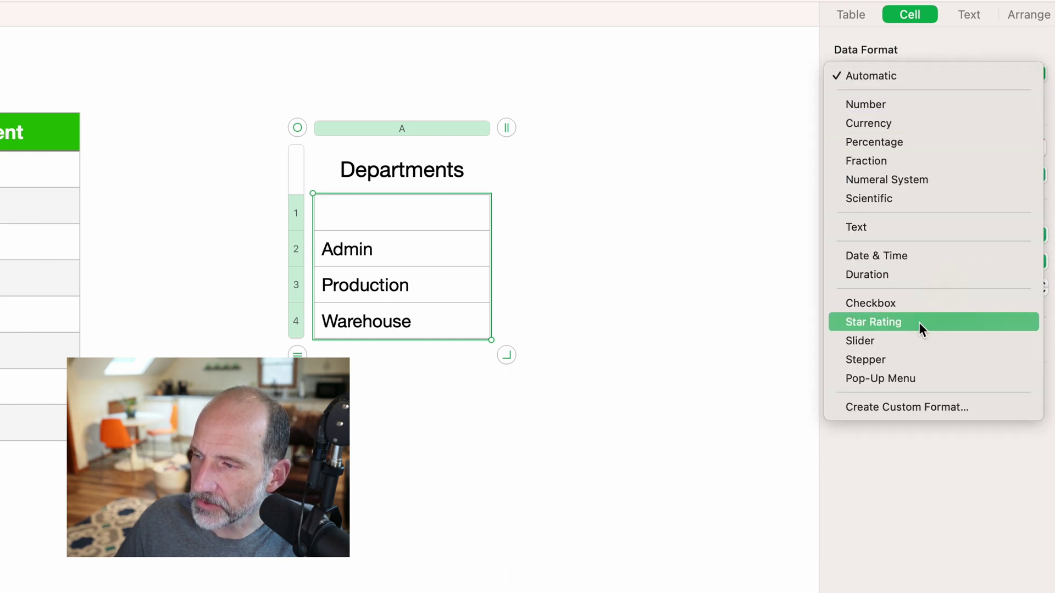
{"action": "left_click", "coordinate": [906, 379]}
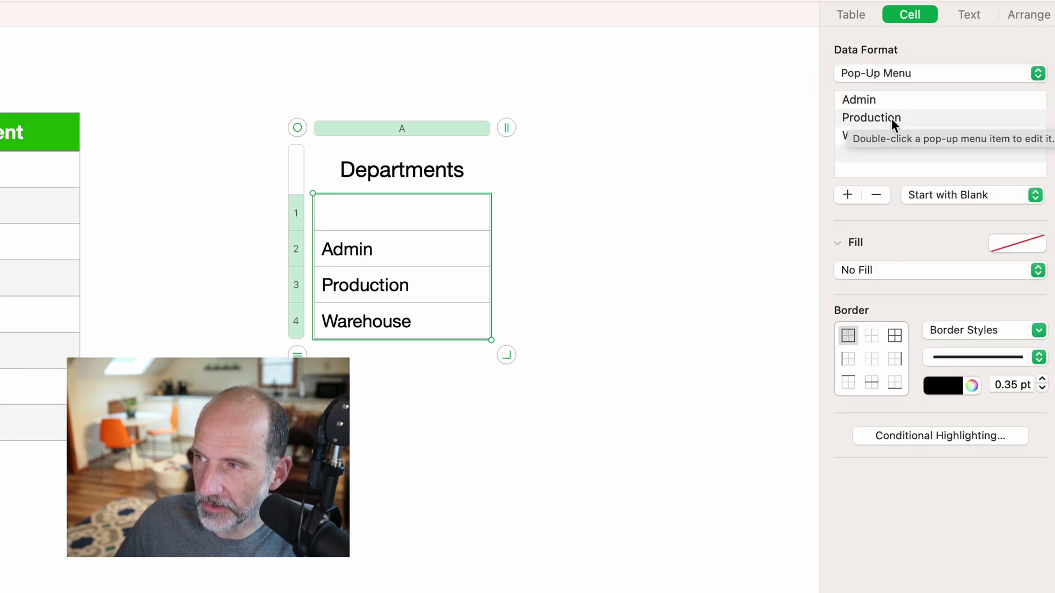
{"action": "left_click", "coordinate": [407, 209]}
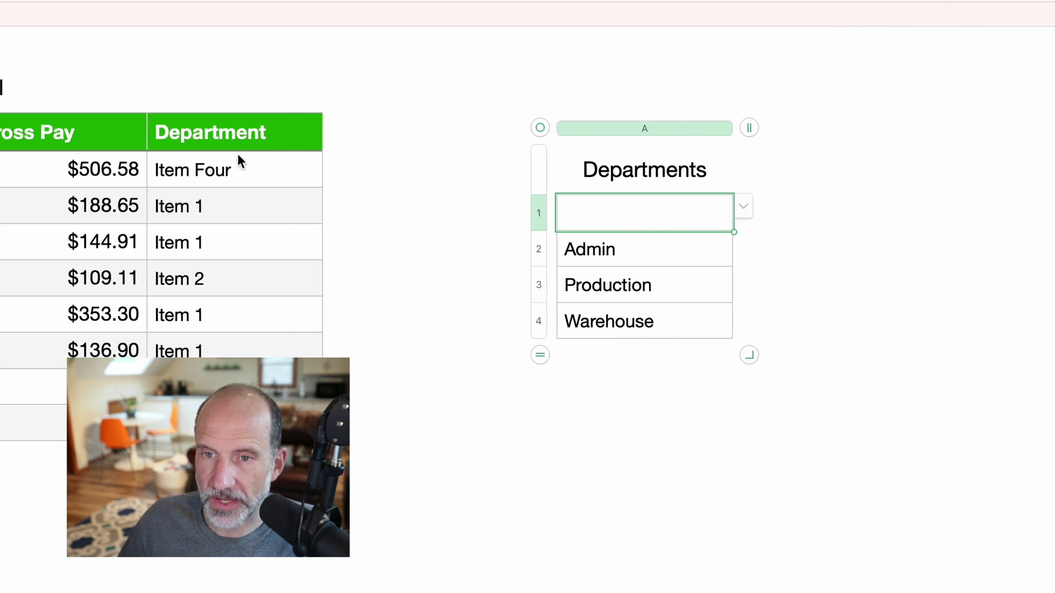
Clear the Item values from Payroll D2:D9 and check D2's pop-up lists Admin, Production, Warehouse
{"action": "left_click_drag", "start_coordinate": [678, 164], "coordinate": [689, 424]}
{"action": "key", "text": "Delete"}
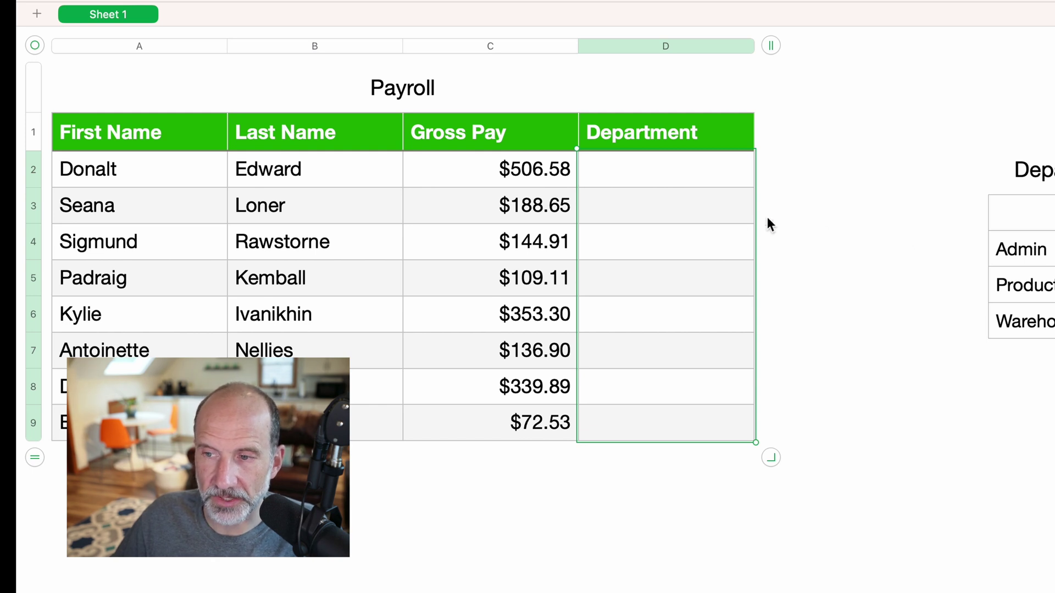
{"action": "left_click", "coordinate": [708, 217]}
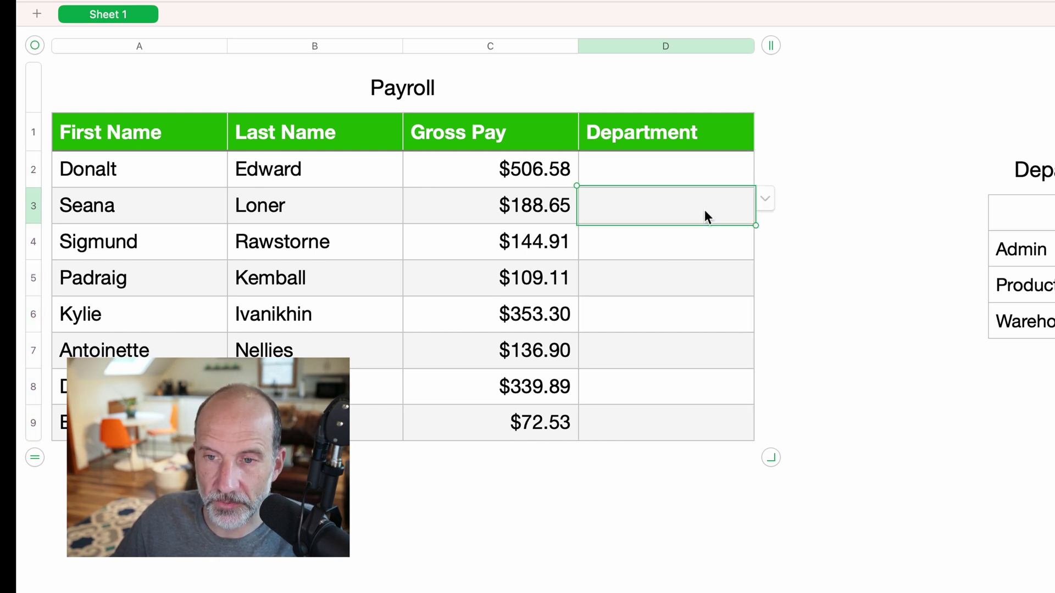
{"action": "left_click", "coordinate": [697, 165]}
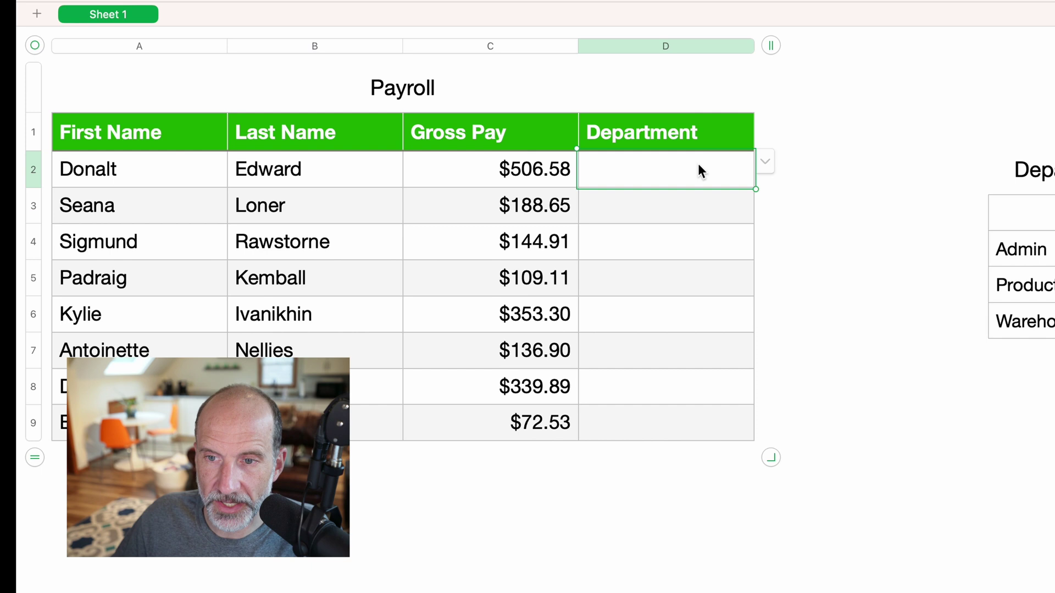
{"action": "left_click", "coordinate": [764, 162]}
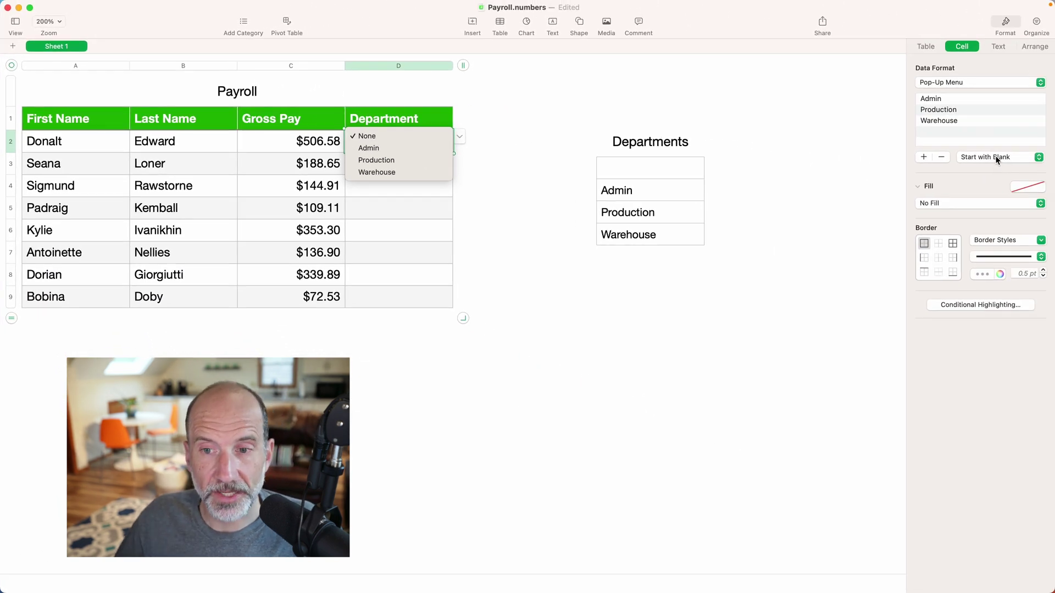
{"action": "left_click", "coordinate": [495, 162]}
{"action": "left_click", "coordinate": [382, 168]}
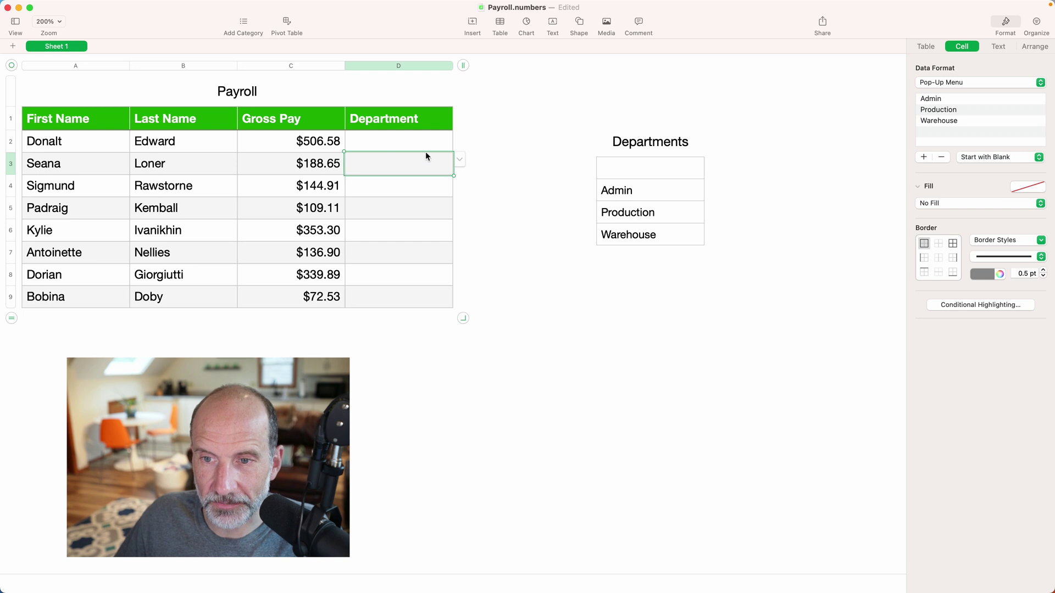
{"action": "left_click", "coordinate": [423, 150]}
Set D4's department to Admin, after briefly trying Production and None
{"action": "left_click", "coordinate": [398, 188]}
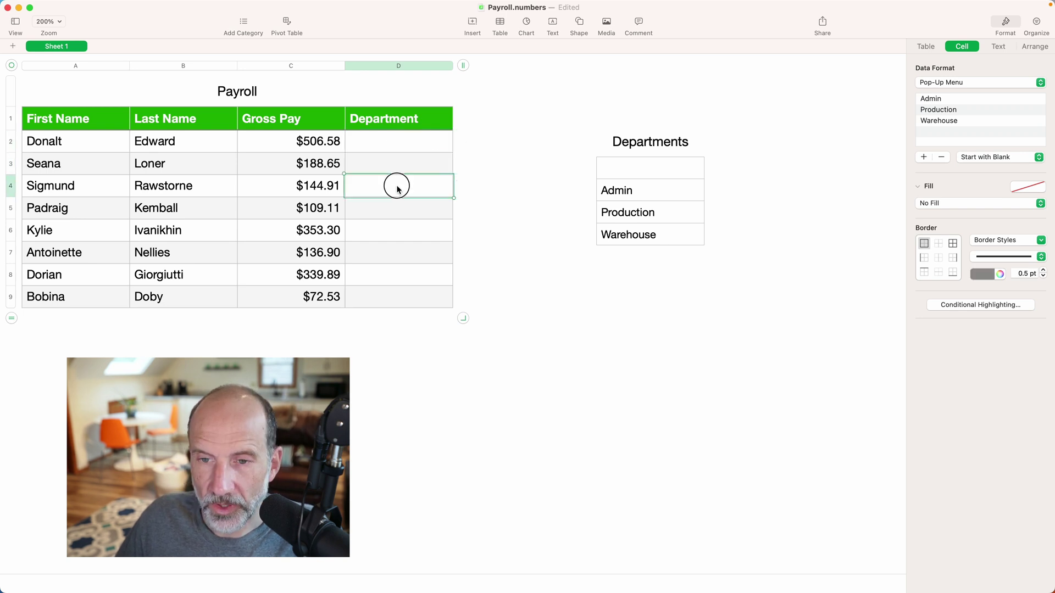
{"action": "left_click", "coordinate": [457, 183]}
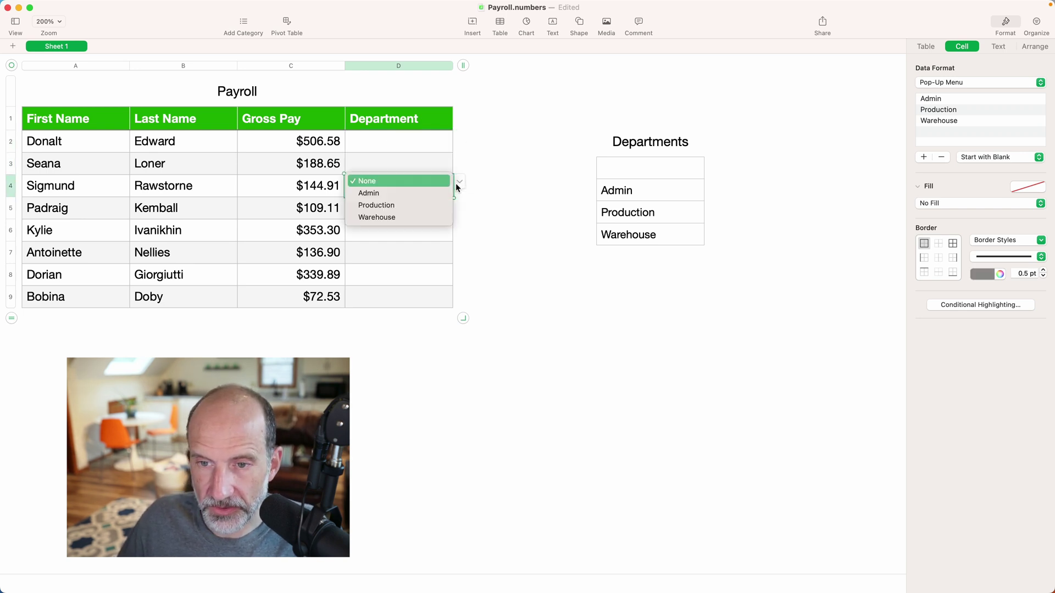
{"action": "left_click", "coordinate": [404, 204]}
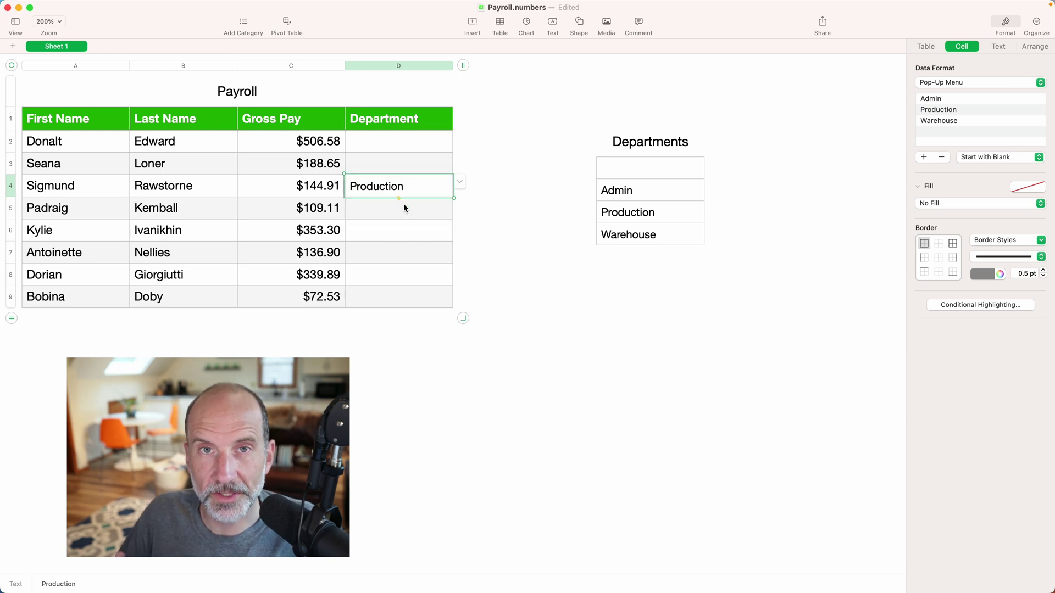
{"action": "key", "text": "BackSpace"}
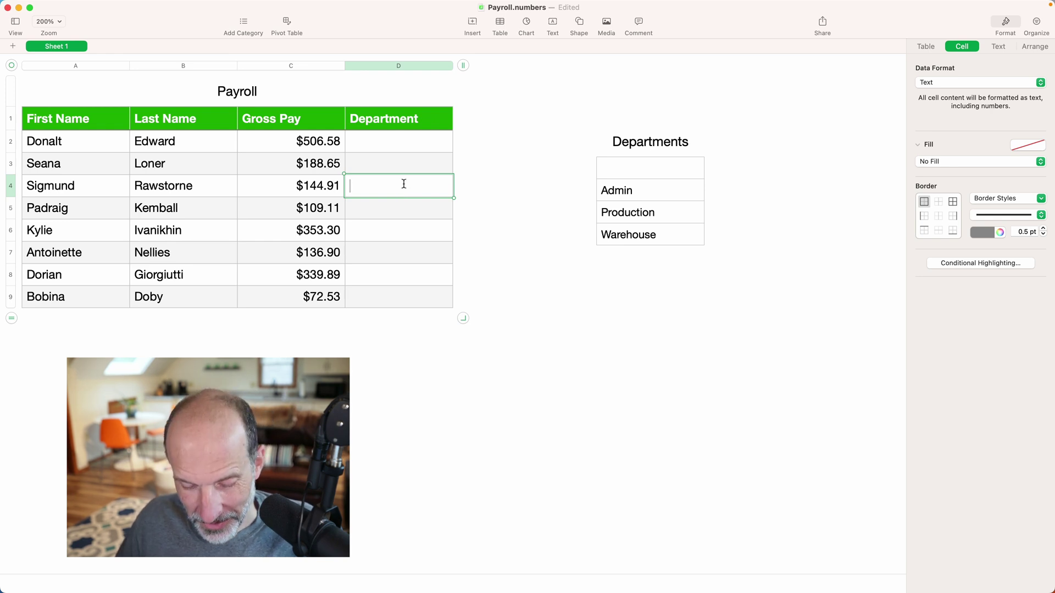
{"action": "key", "text": "super+z"}
{"action": "left_click", "coordinate": [459, 182]}
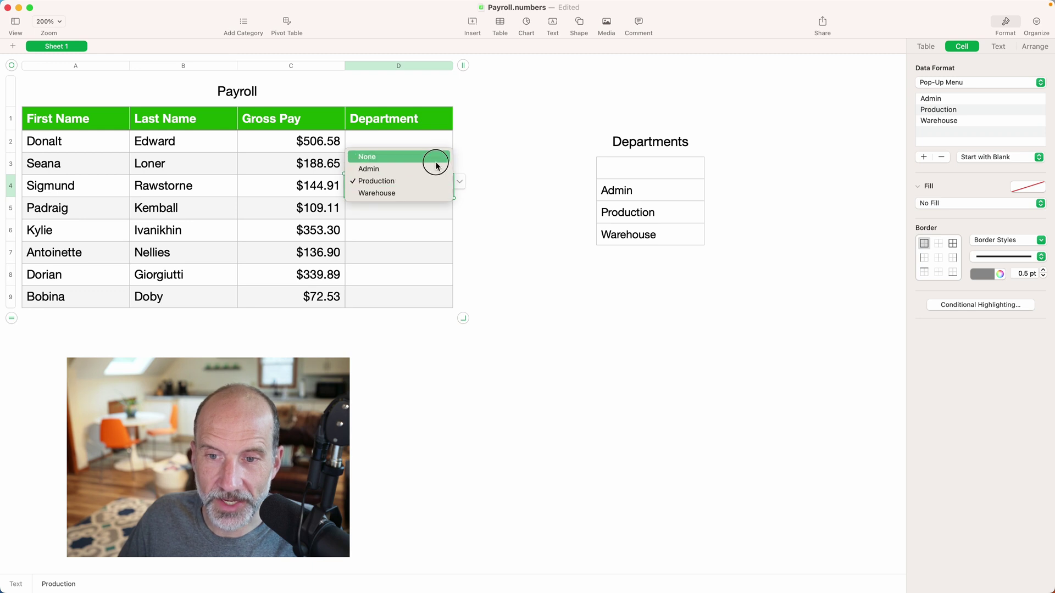
{"action": "left_click", "coordinate": [436, 157]}
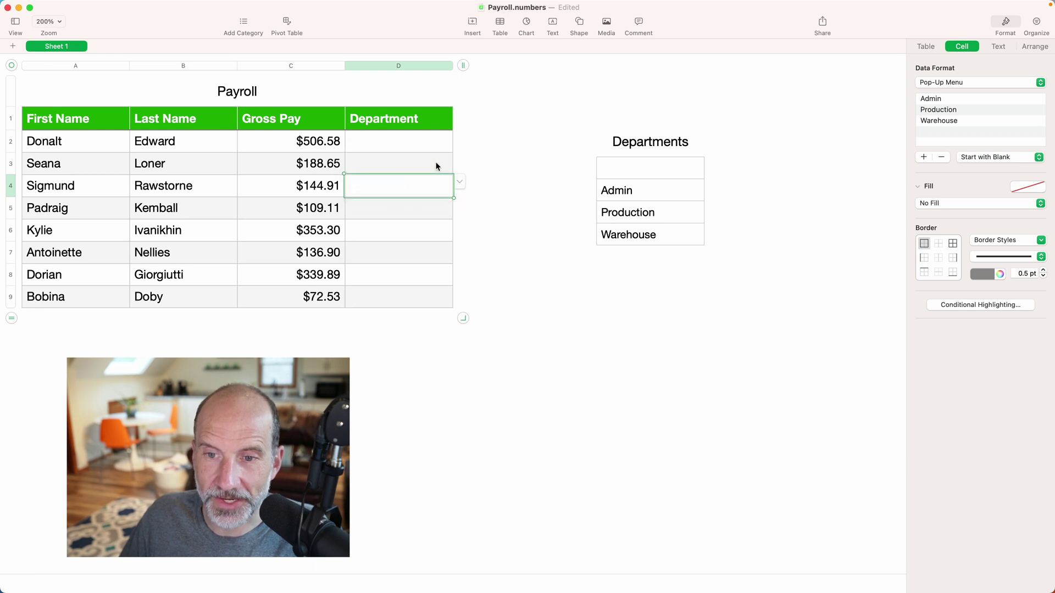
{"action": "left_click", "coordinate": [460, 182]}
{"action": "left_click", "coordinate": [419, 193]}
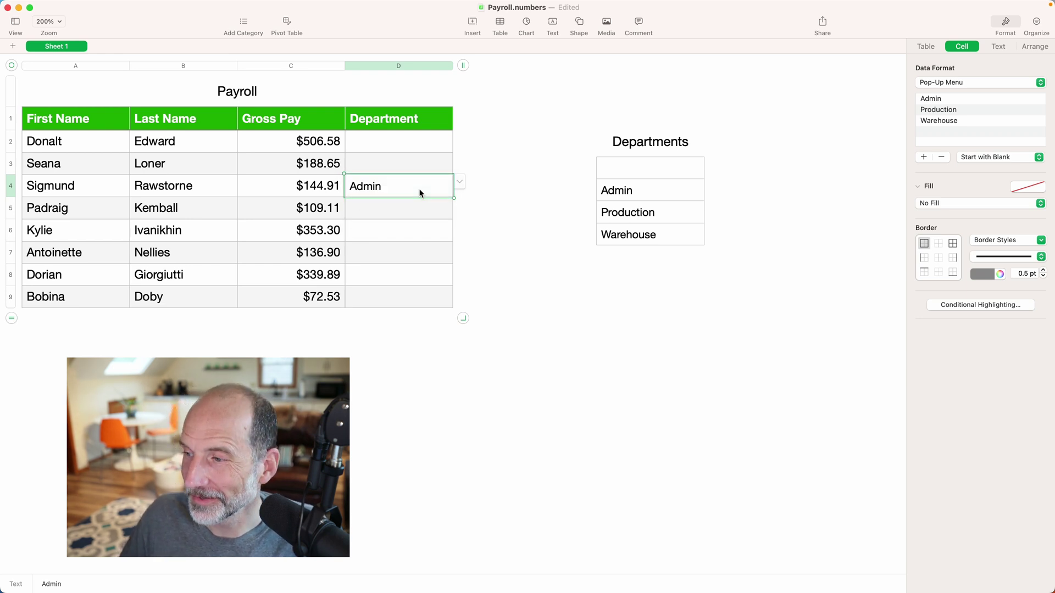
{"action": "left_click", "coordinate": [431, 165]}
Set D3 to Production, D2 to Admin and D5 to Warehouse
{"action": "left_click", "coordinate": [458, 160]}
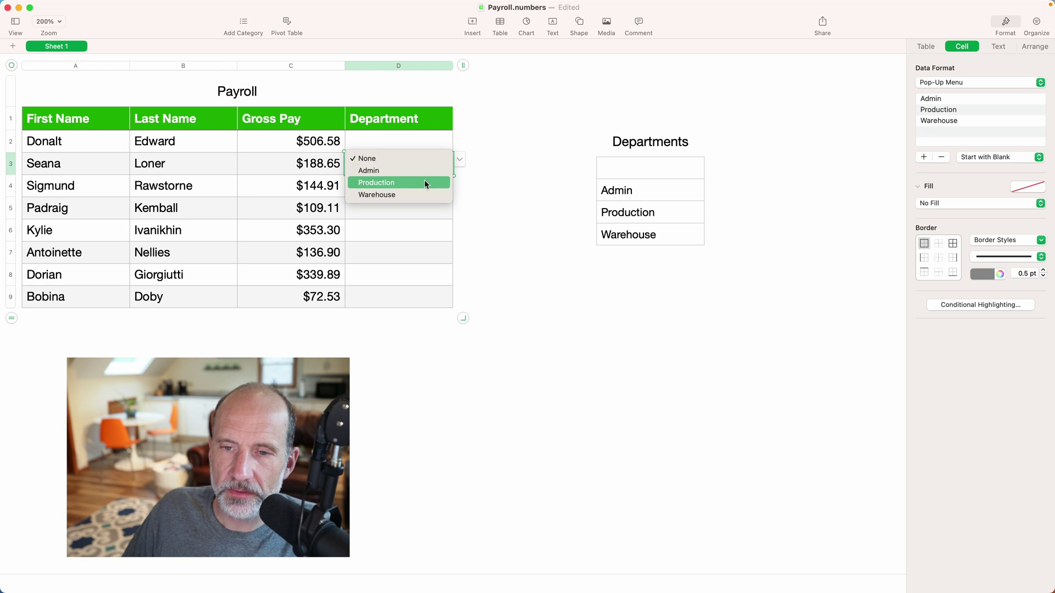
{"action": "left_click", "coordinate": [424, 182]}
{"action": "left_click", "coordinate": [442, 142]}
{"action": "left_click", "coordinate": [455, 141]}
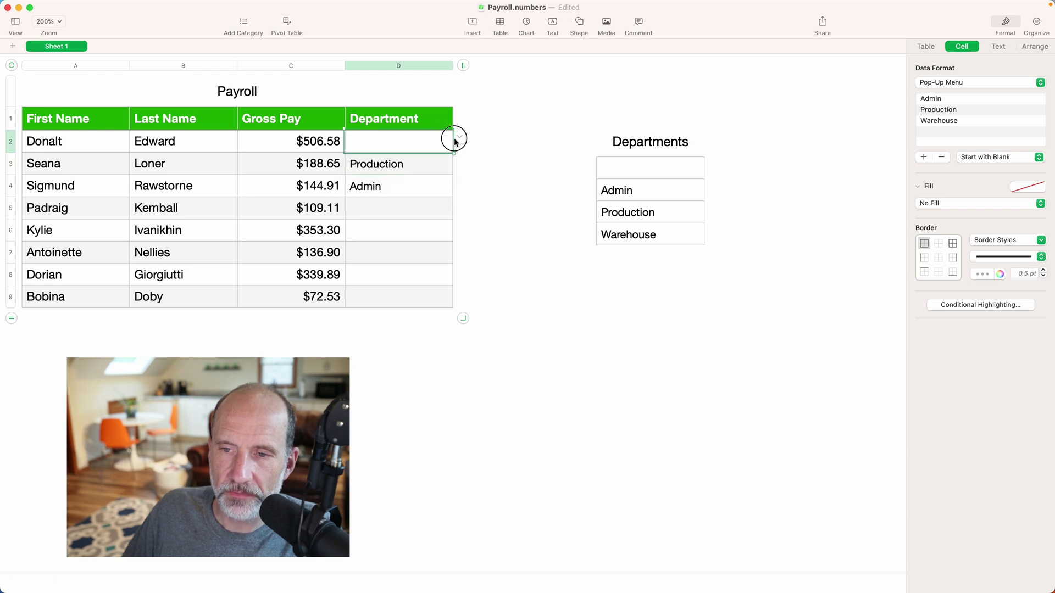
{"action": "left_click", "coordinate": [460, 137]}
{"action": "left_click", "coordinate": [440, 150]}
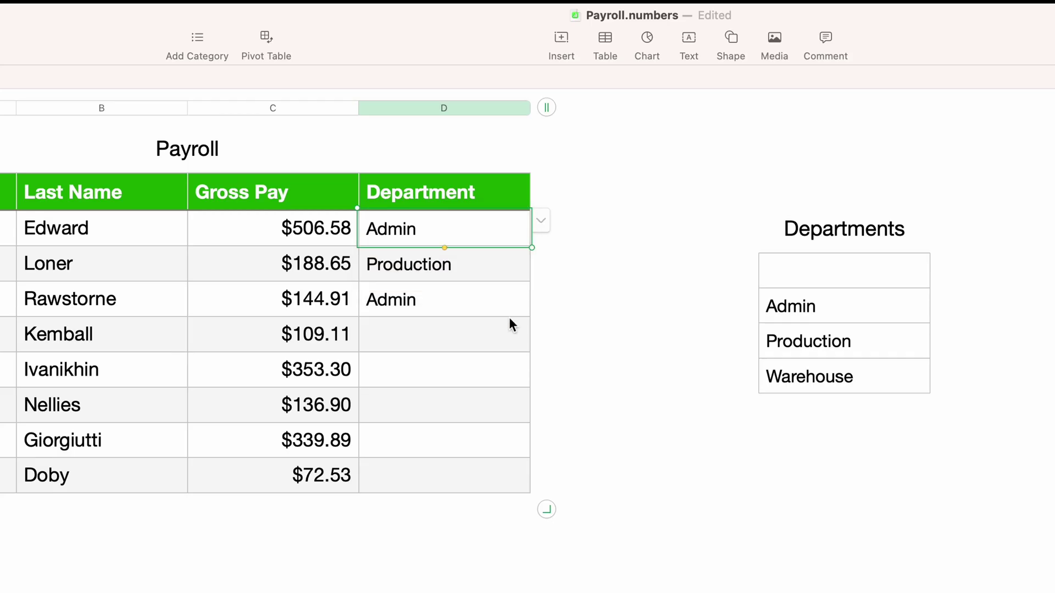
{"action": "left_click", "coordinate": [509, 322]}
{"action": "left_click_drag", "start_coordinate": [492, 264], "coordinate": [491, 281]}
{"action": "left_click", "coordinate": [519, 332]}
{"action": "left_click", "coordinate": [541, 328]}
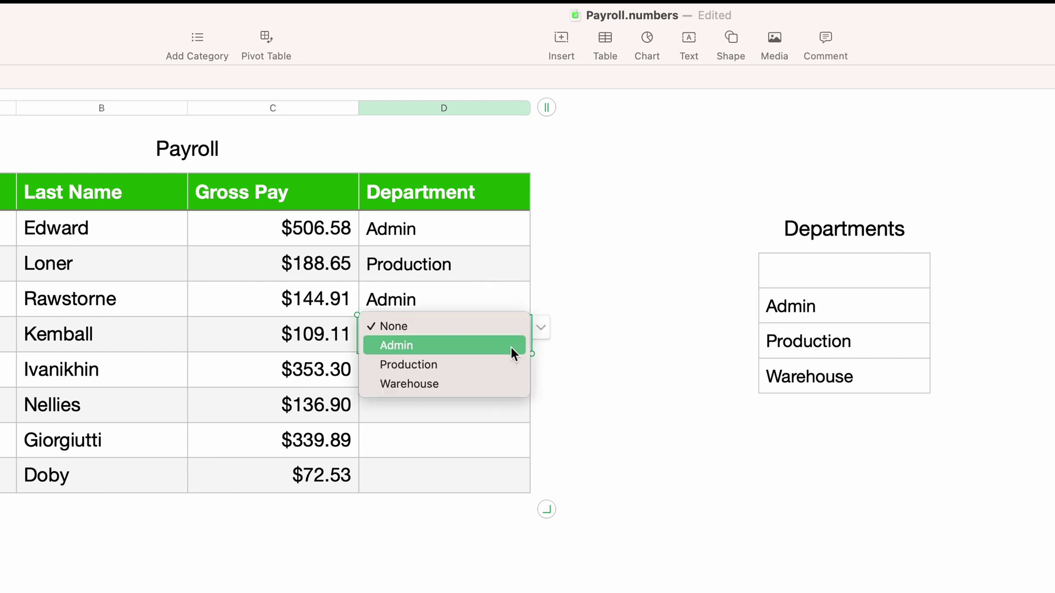
{"action": "left_click", "coordinate": [500, 384]}
Set D6 to Production and both D7 and D8 to Admin
{"action": "left_click", "coordinate": [519, 369]}
{"action": "left_click", "coordinate": [539, 360]}
{"action": "left_click", "coordinate": [475, 391]}
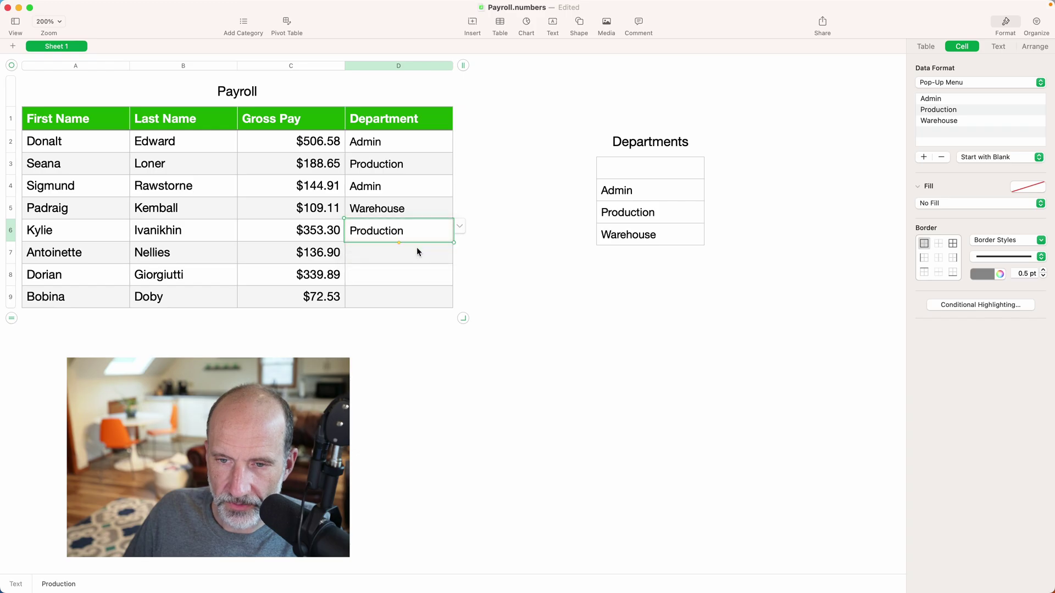
{"action": "left_click", "coordinate": [416, 249]}
{"action": "left_click", "coordinate": [459, 248]}
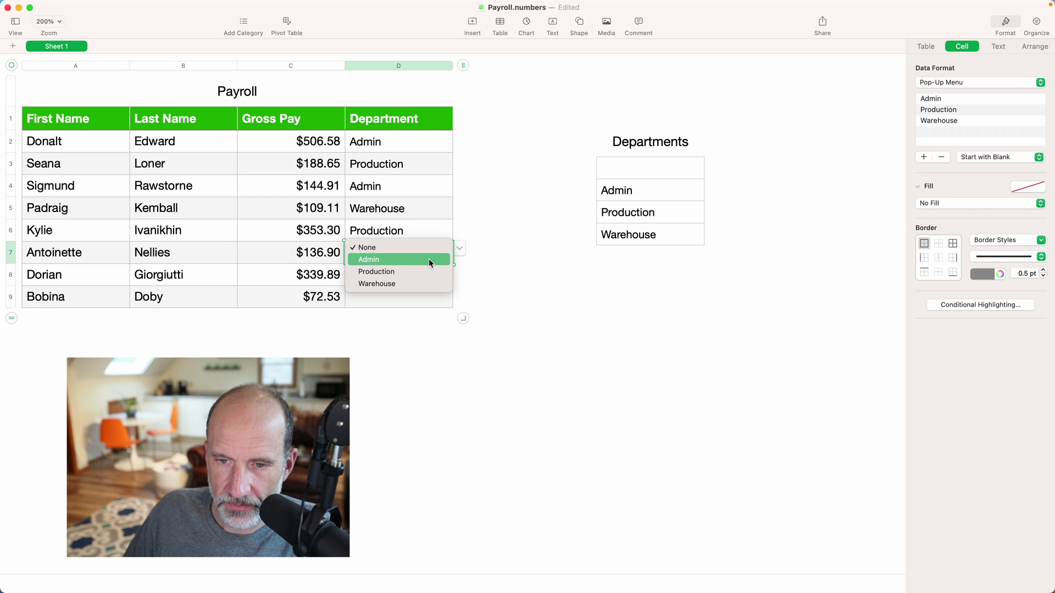
{"action": "left_click", "coordinate": [428, 259]}
{"action": "left_click", "coordinate": [431, 273]}
{"action": "left_click", "coordinate": [461, 275]}
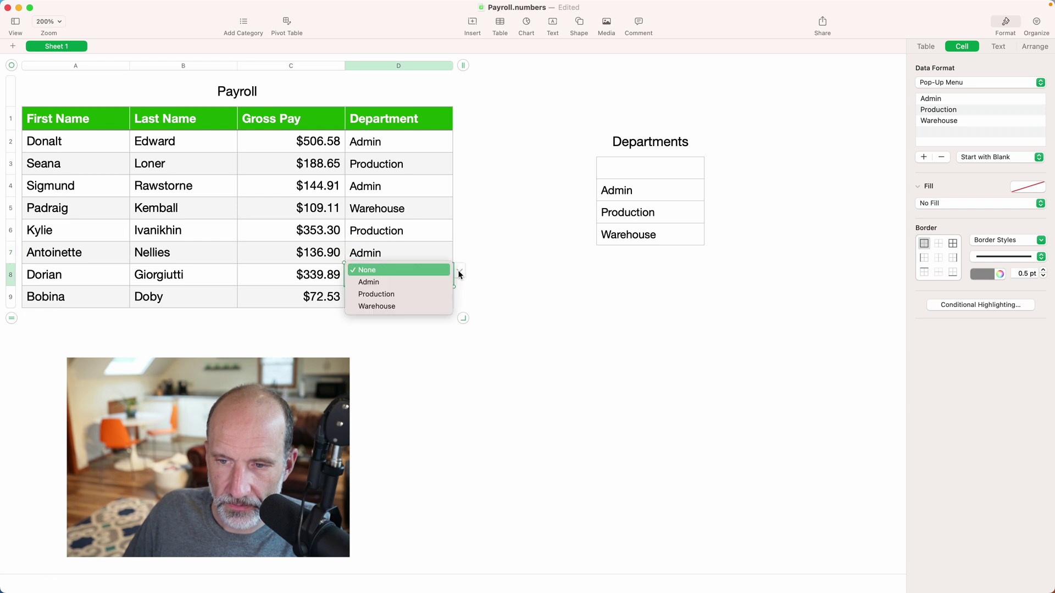
{"action": "left_click", "coordinate": [421, 283]}
Set D9 to Production and review the D7, D5 and D3 entries
{"action": "left_click", "coordinate": [421, 296]}
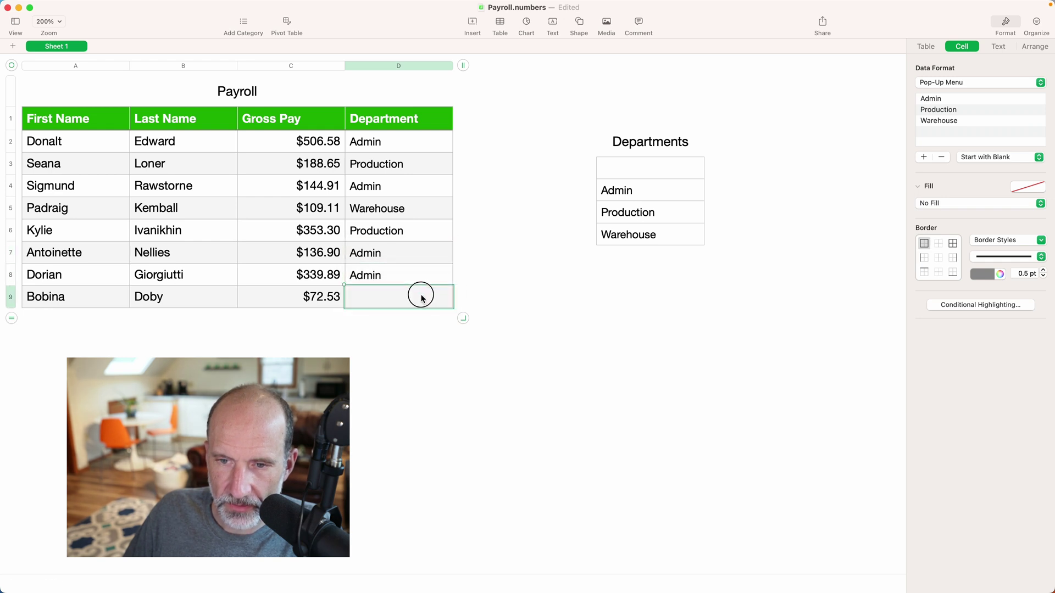
{"action": "left_click", "coordinate": [460, 295]}
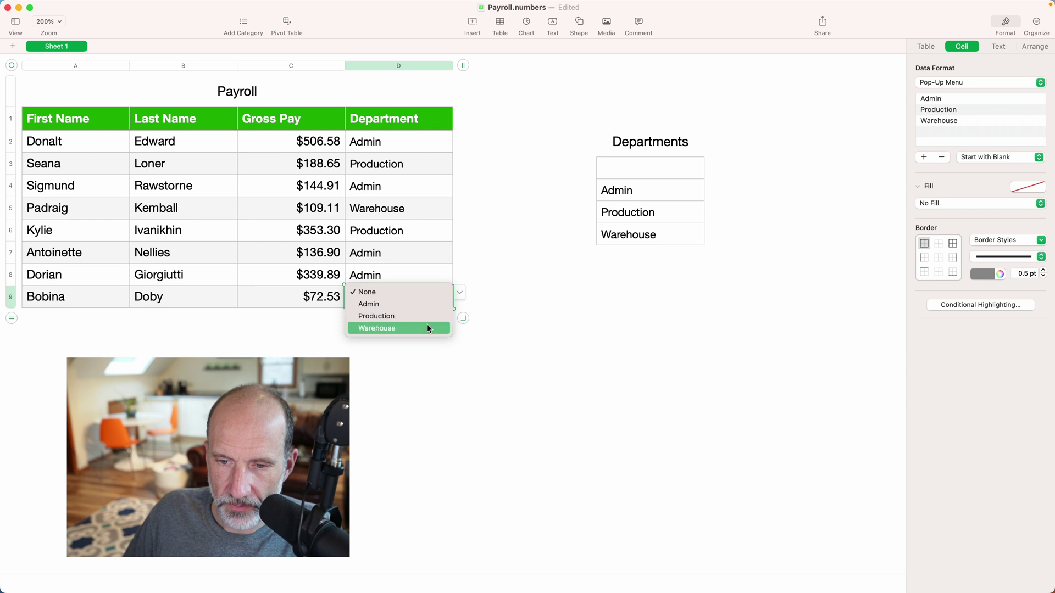
{"action": "left_click", "coordinate": [427, 315]}
{"action": "left_click", "coordinate": [396, 253]}
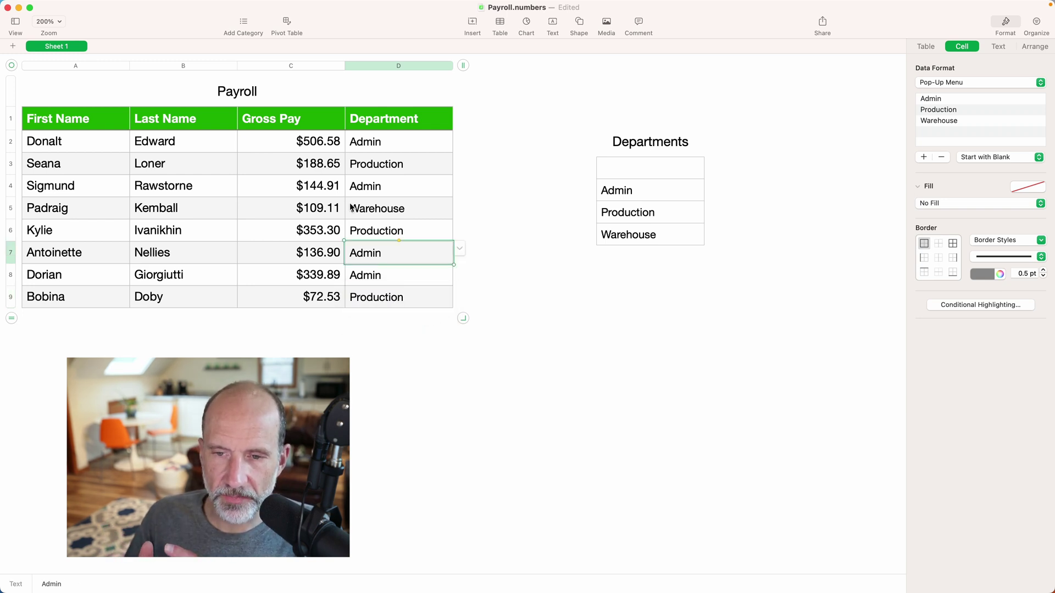
{"action": "left_click", "coordinate": [352, 208]}
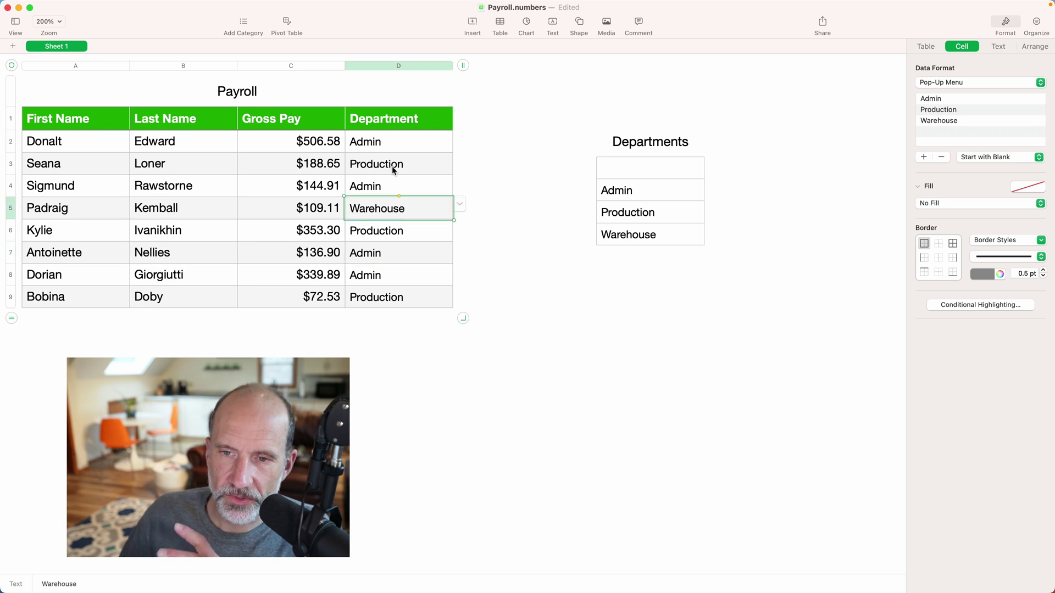
{"action": "left_click", "coordinate": [417, 171]}
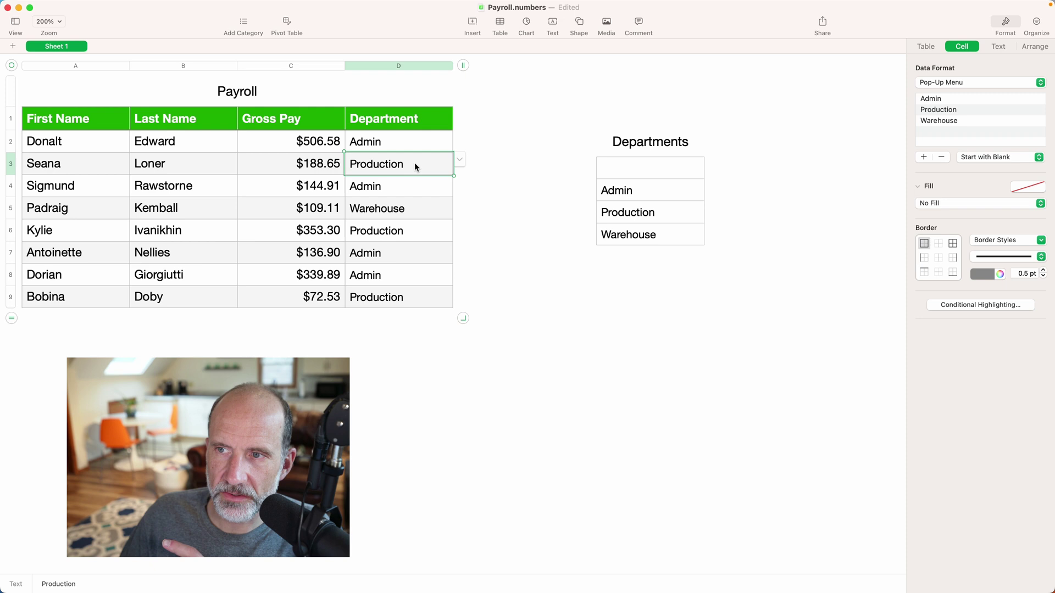
Categorize the Payroll table by Department, then collapse and re-expand the Admin group
{"action": "left_click", "coordinate": [437, 123]}
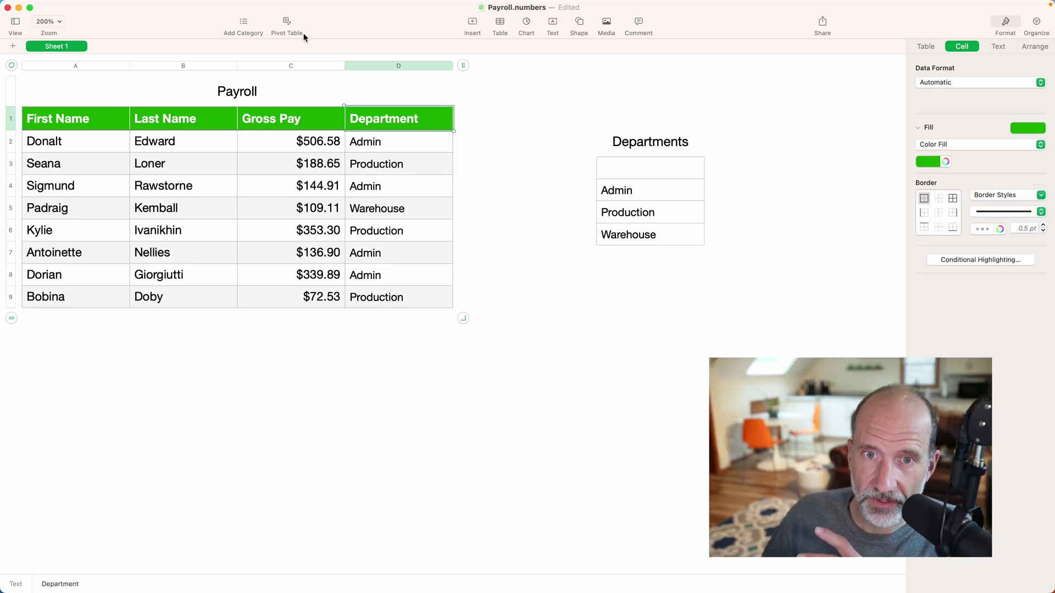
{"action": "left_click", "coordinate": [245, 22]}
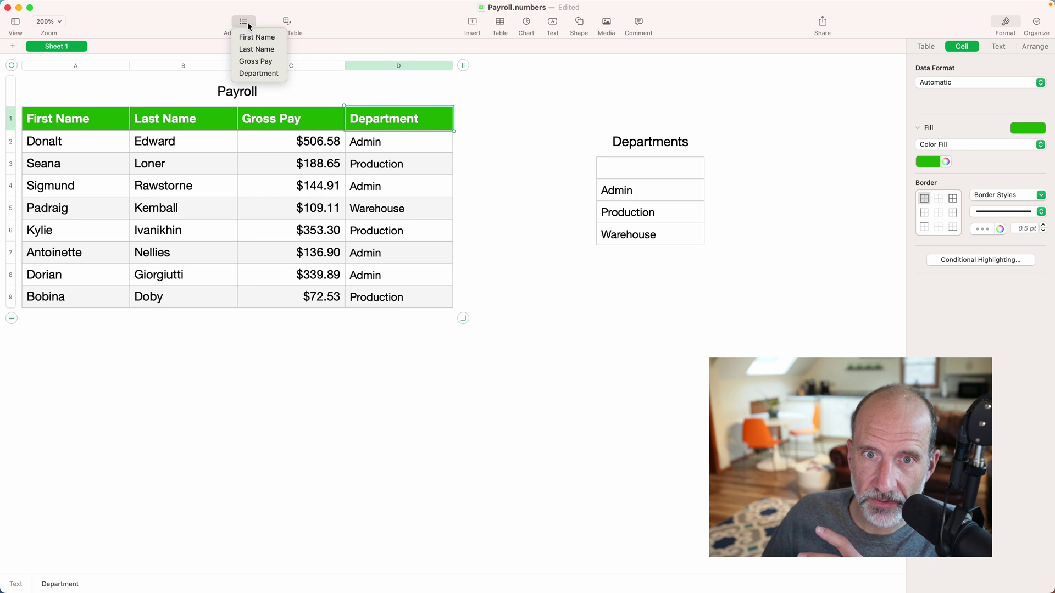
{"action": "left_click", "coordinate": [264, 74]}
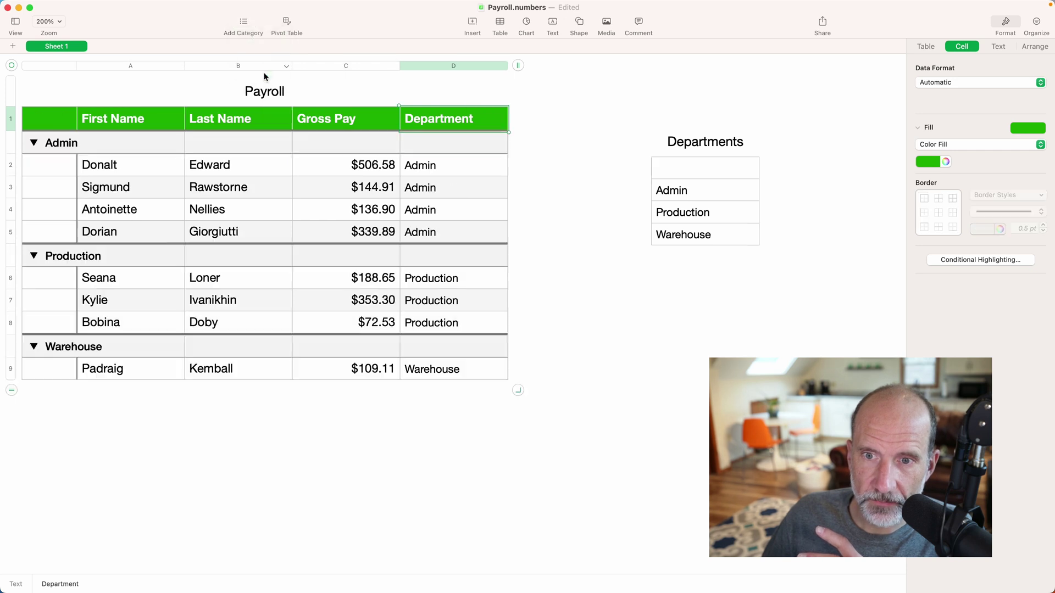
{"action": "left_click", "coordinate": [34, 143]}
{"action": "left_click", "coordinate": [34, 143]}
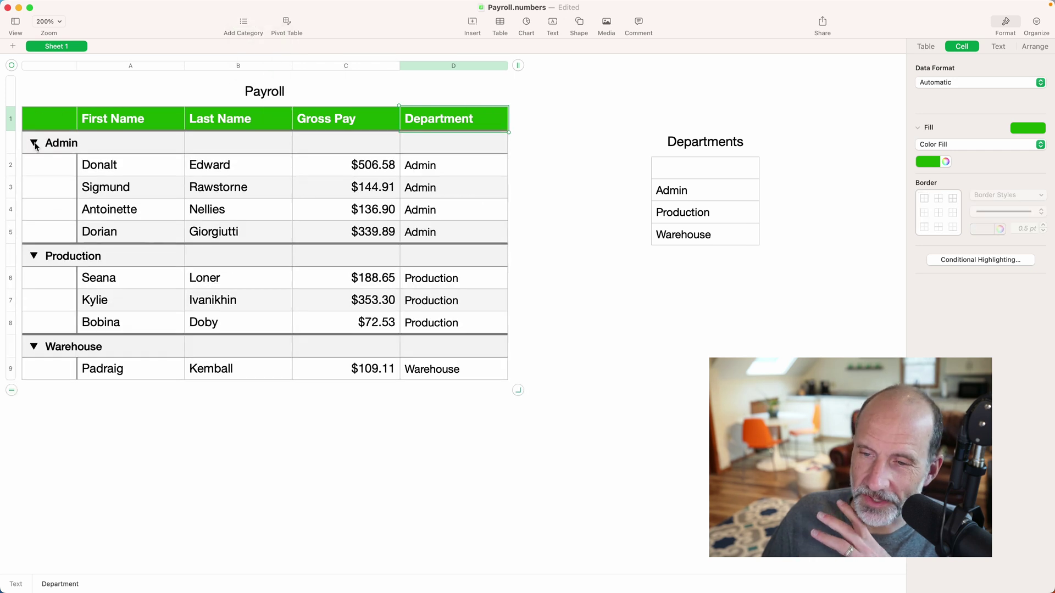